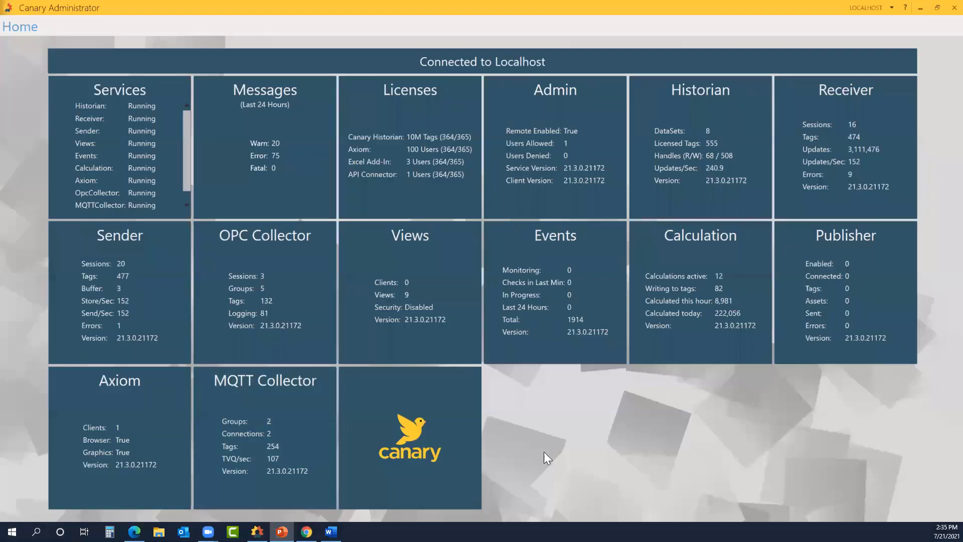
pyautogui.click(458, 424)
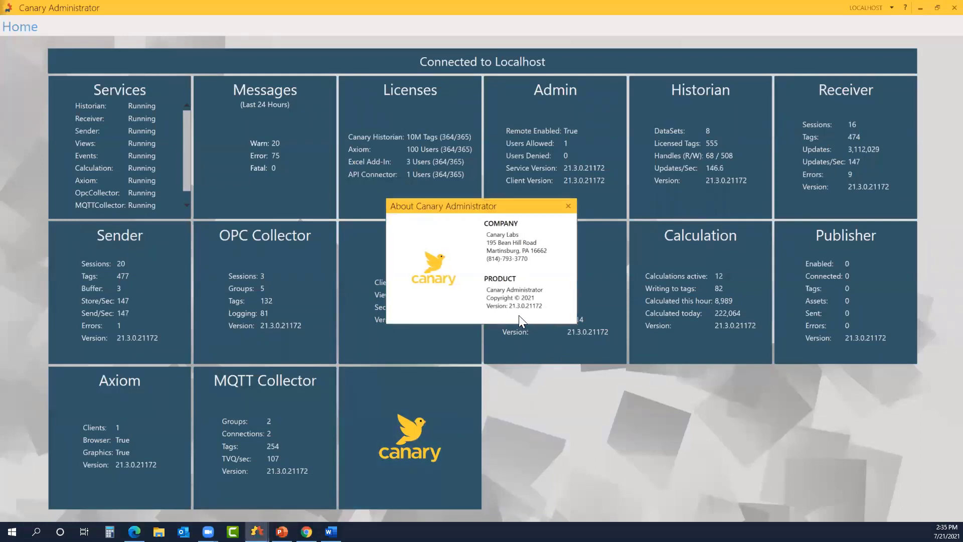
pyautogui.click(568, 206)
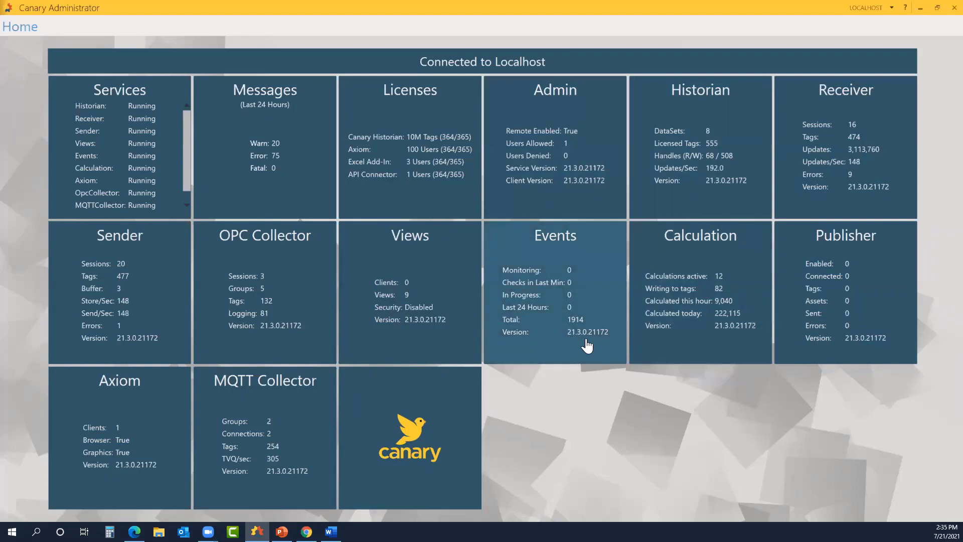
# Inspect the Sender's Endpoints and access settings, cancel the Select User picker, and go back Home.
pyautogui.click(170, 265)
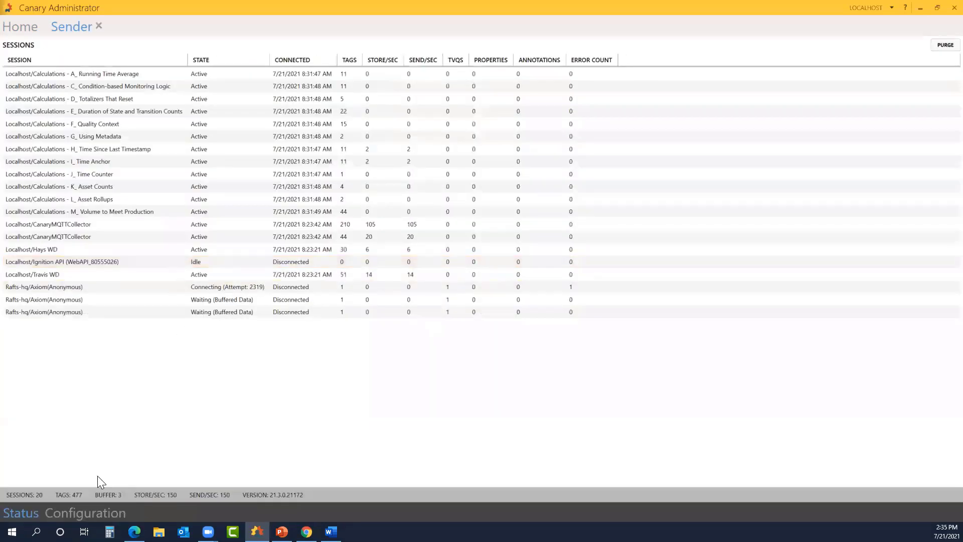
pyautogui.click(87, 514)
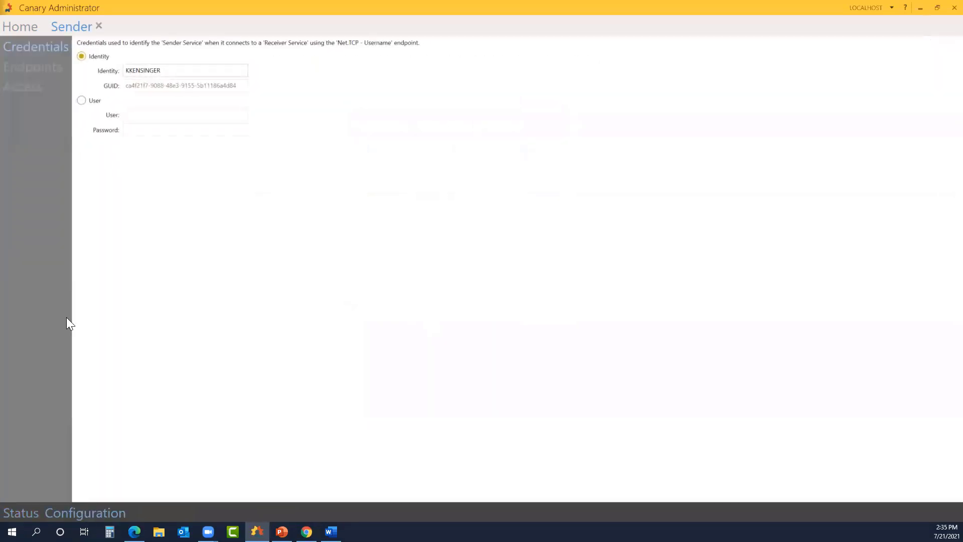
pyautogui.click(35, 67)
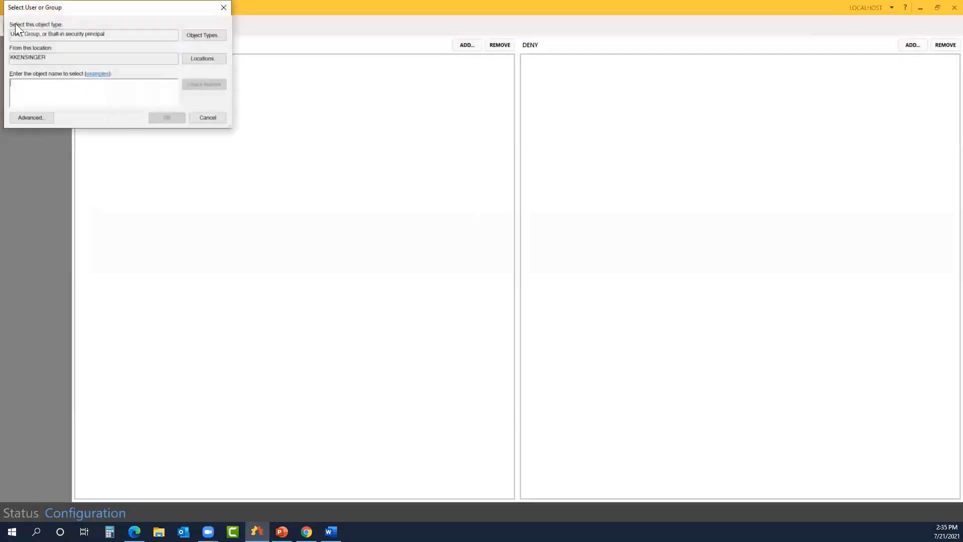
pyautogui.moveTo(117, 17); pyautogui.dragTo(270, 80)
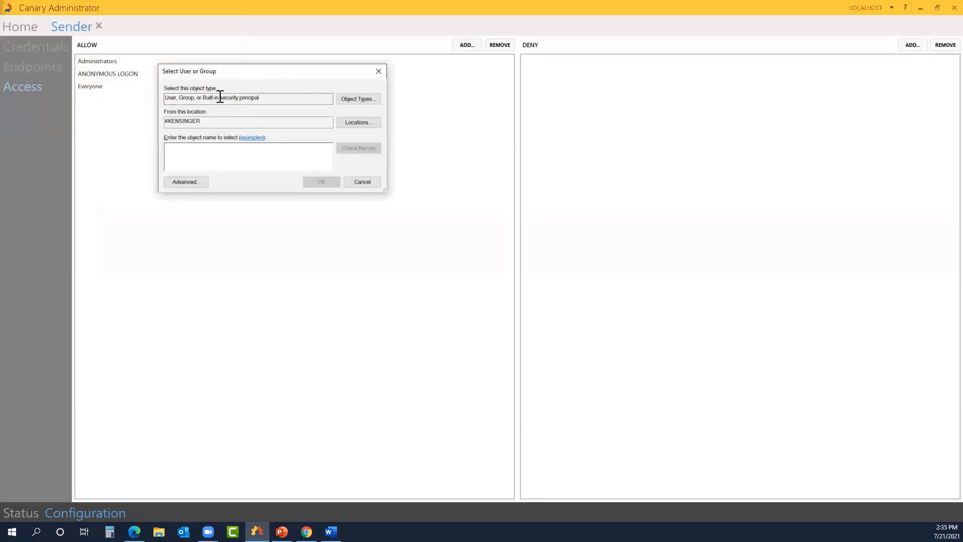
pyautogui.click(378, 72)
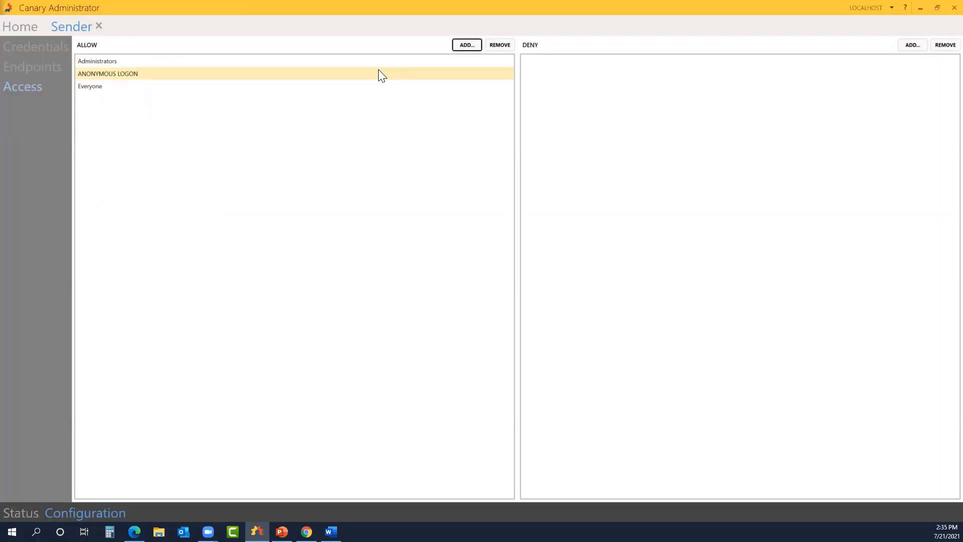
pyautogui.click(33, 27)
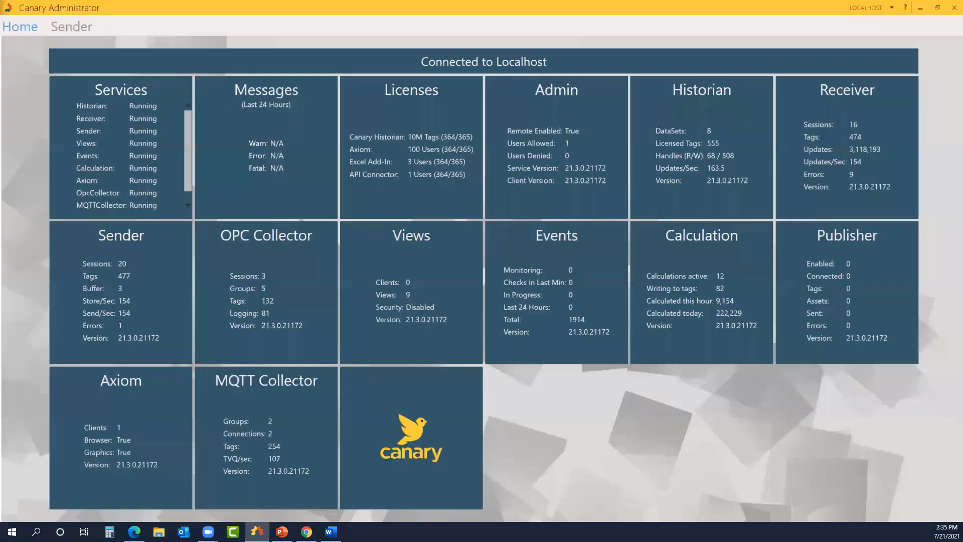
# Bring the Chrome window with the untitled Axiom application and empty Screen1 to the front.
pyautogui.click(306, 532)
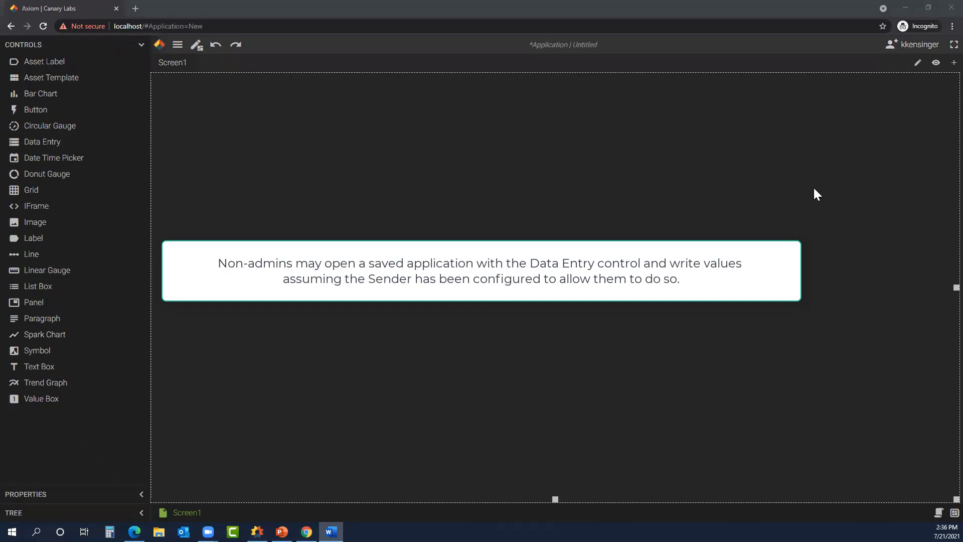
pyautogui.click(786, 205)
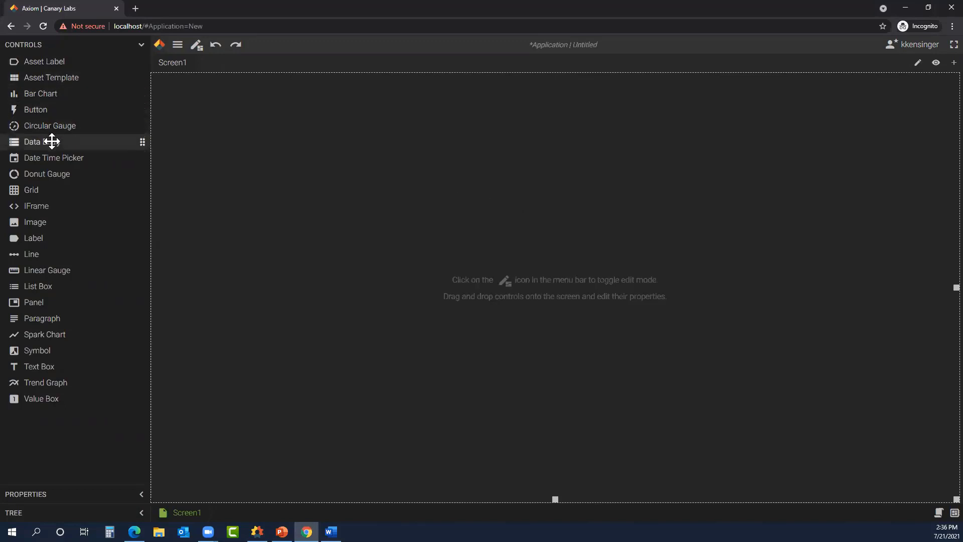
# Drop a Data Entry control bound to Travis-Station01 Pump01–03 TotalVolumeYesterday tags onto Screen1.
pyautogui.moveTo(51, 142); pyautogui.dragTo(349, 193)
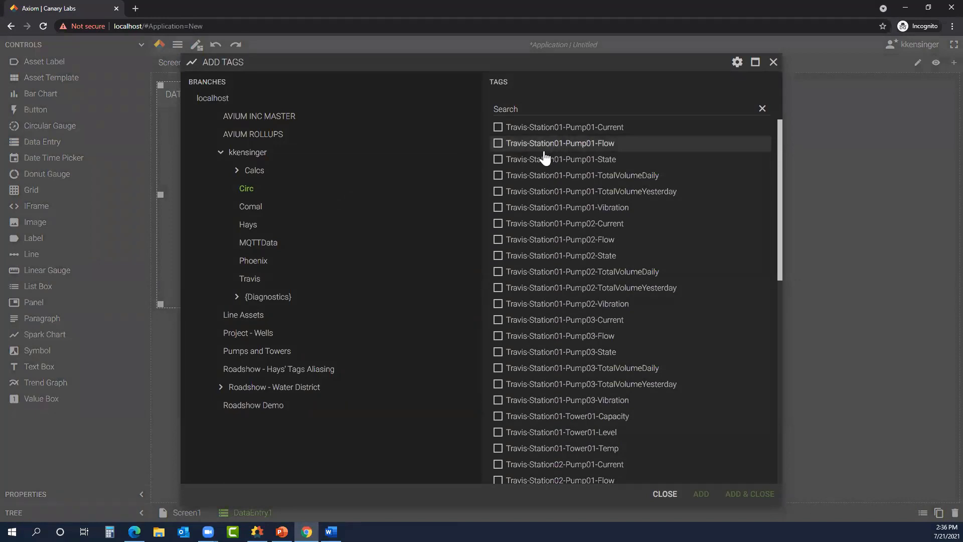
pyautogui.click(498, 191)
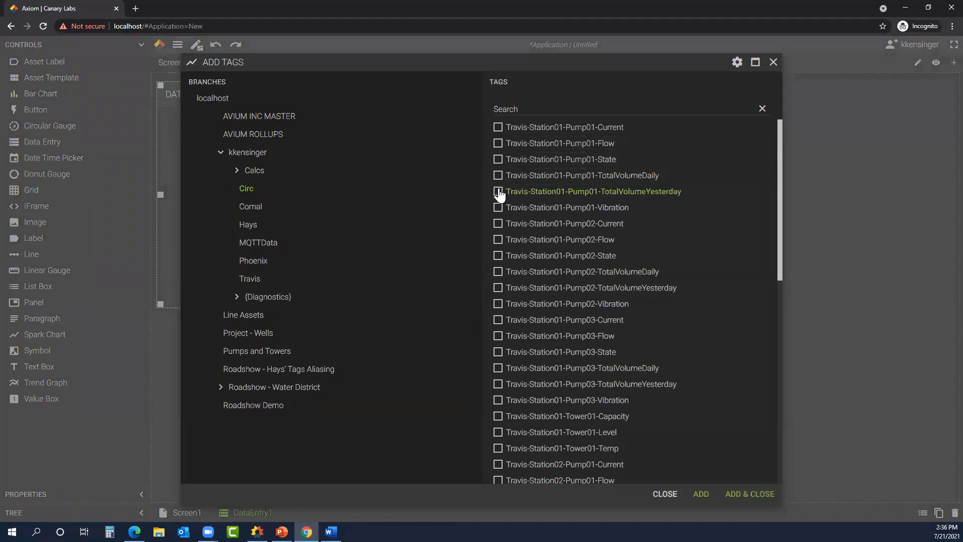
pyautogui.click(498, 287)
pyautogui.click(498, 384)
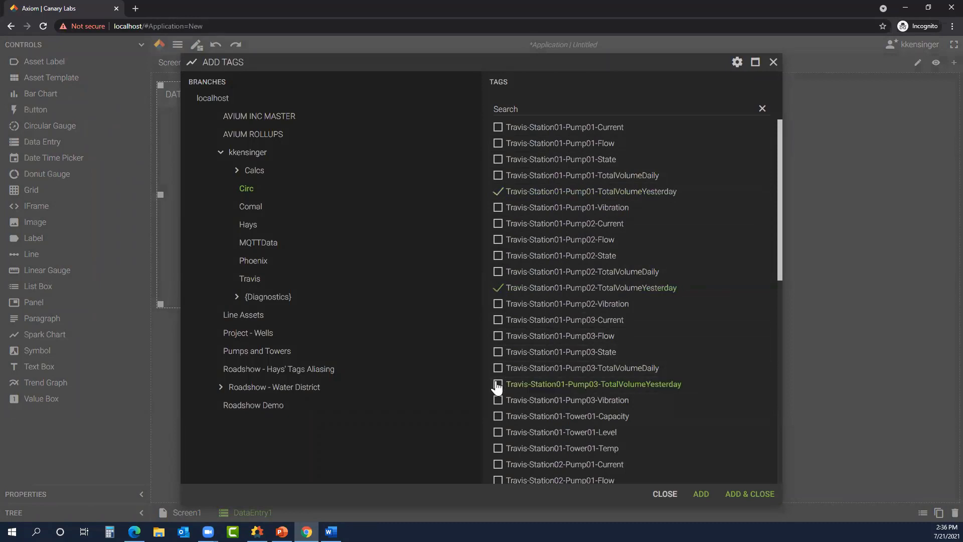
pyautogui.click(749, 494)
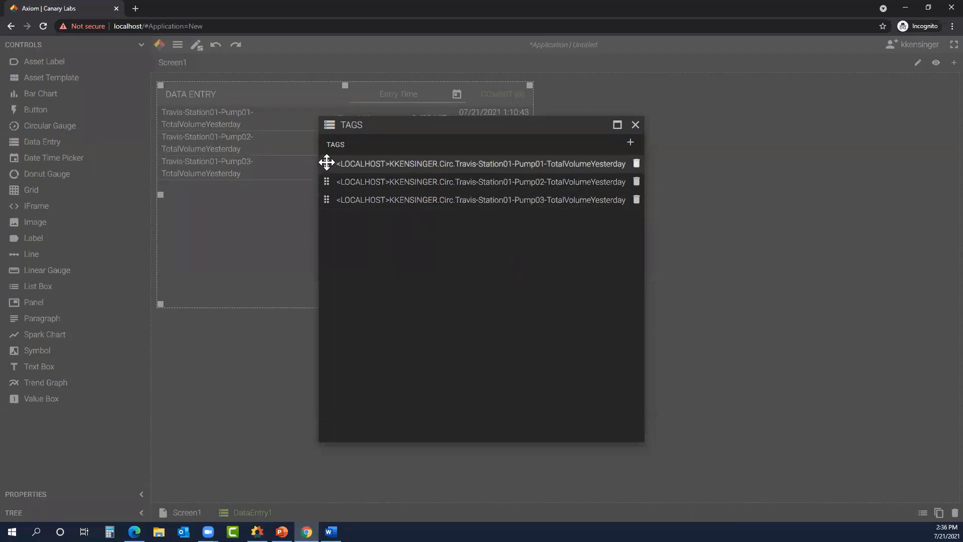
pyautogui.moveTo(325, 162)
pyautogui.mouseDown()
pyautogui.moveTo(333, 182)
pyautogui.moveTo(335, 167)
pyautogui.mouseUp()
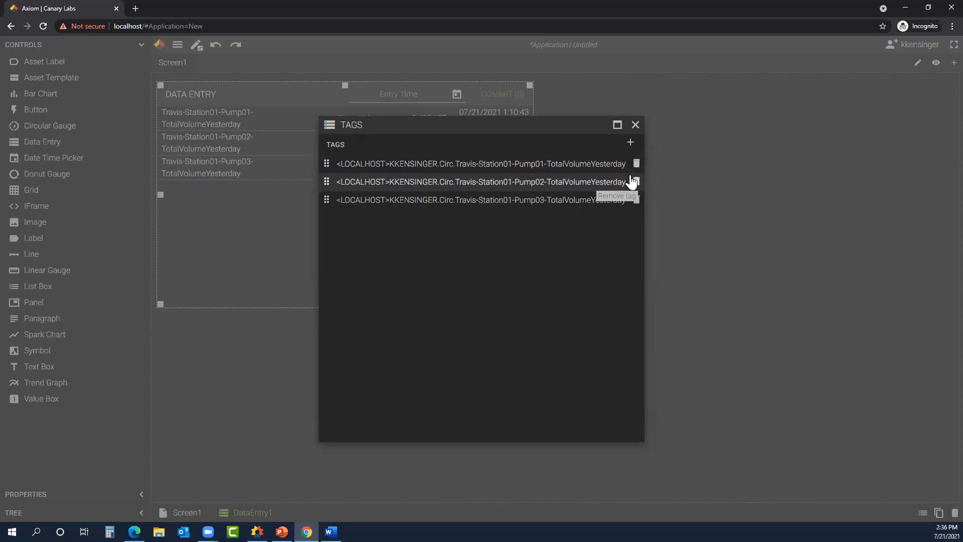
pyautogui.click(631, 142)
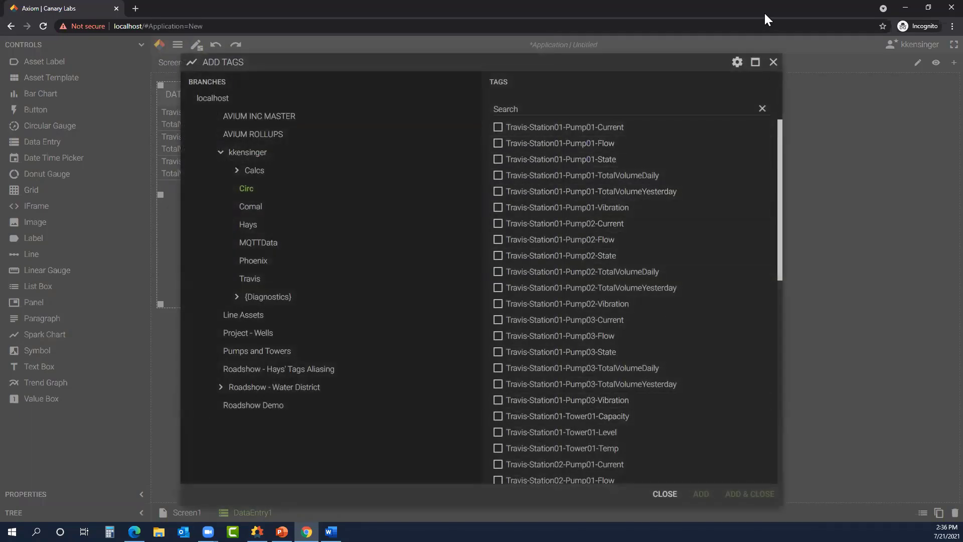
pyautogui.click(775, 69)
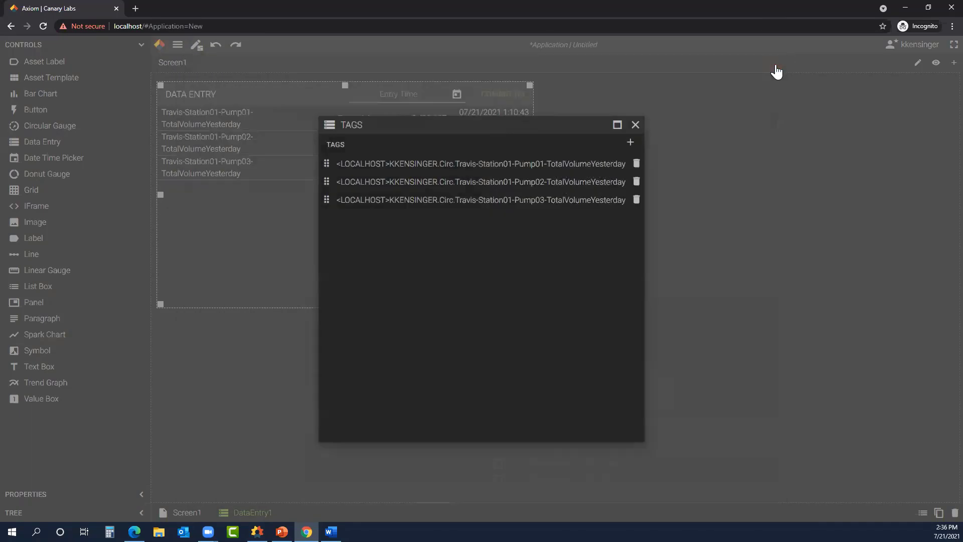
# Widen DataEntry1 to 1,512 by 282 so tag names fit, and show its properties.
pyautogui.click(635, 126)
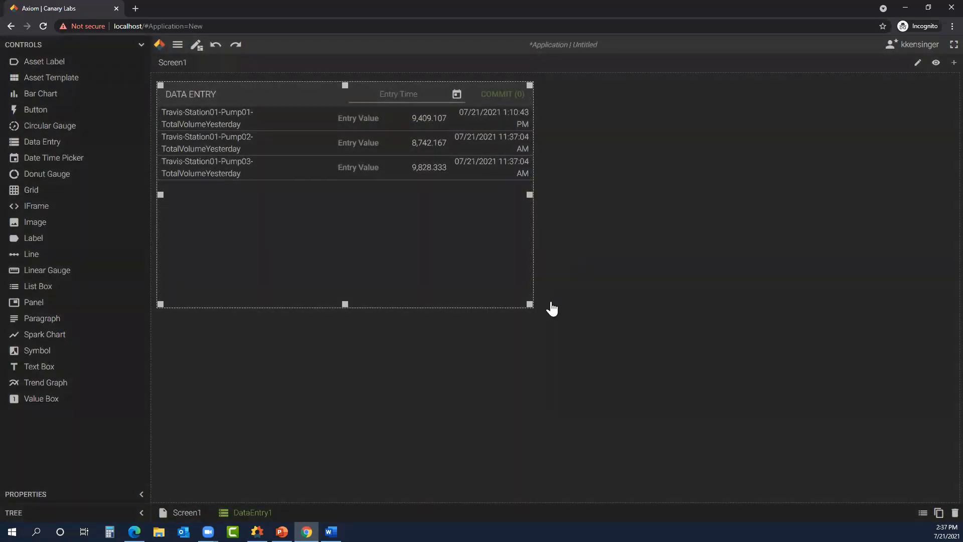
pyautogui.moveTo(530, 304); pyautogui.dragTo(915, 229)
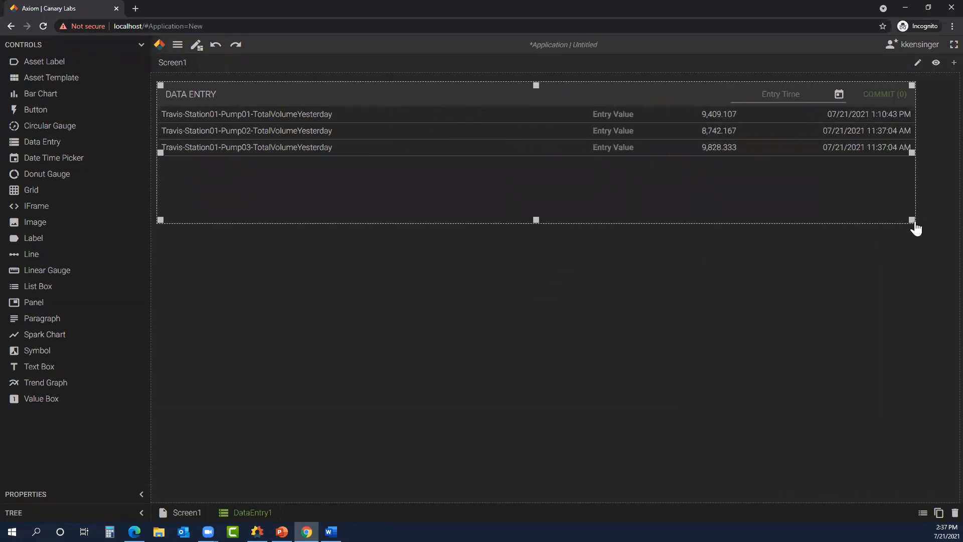
pyautogui.click(715, 290)
pyautogui.click(408, 194)
pyautogui.click(57, 495)
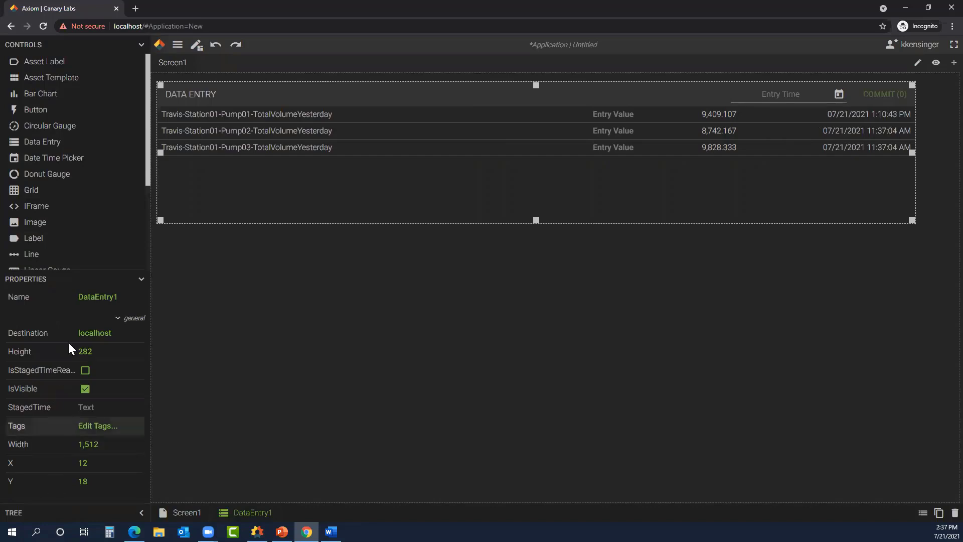
pyautogui.click(141, 44)
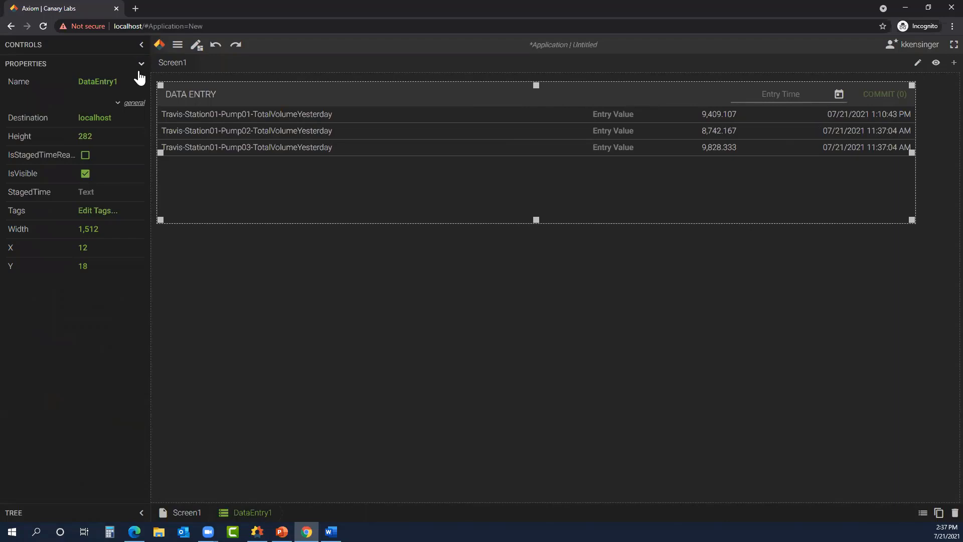
pyautogui.click(127, 122)
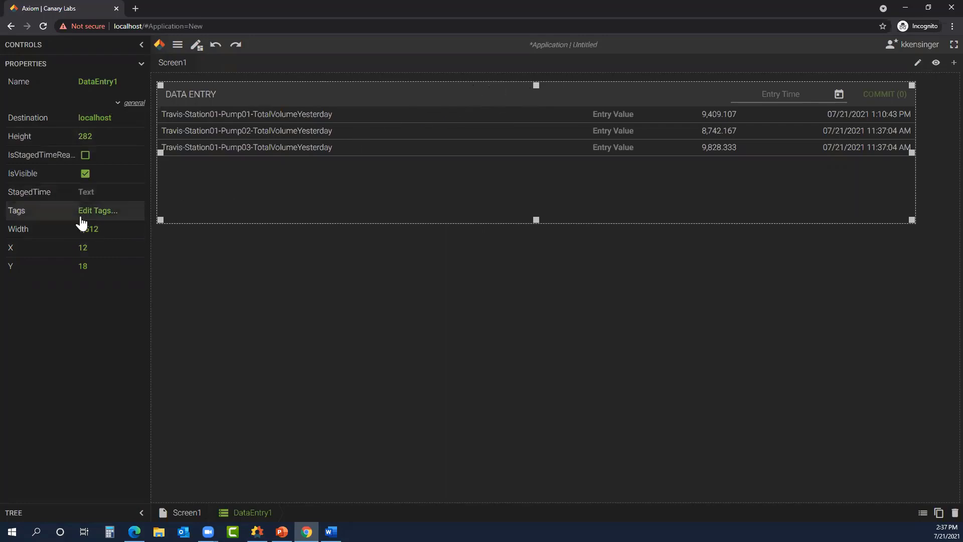
pyautogui.click(105, 213)
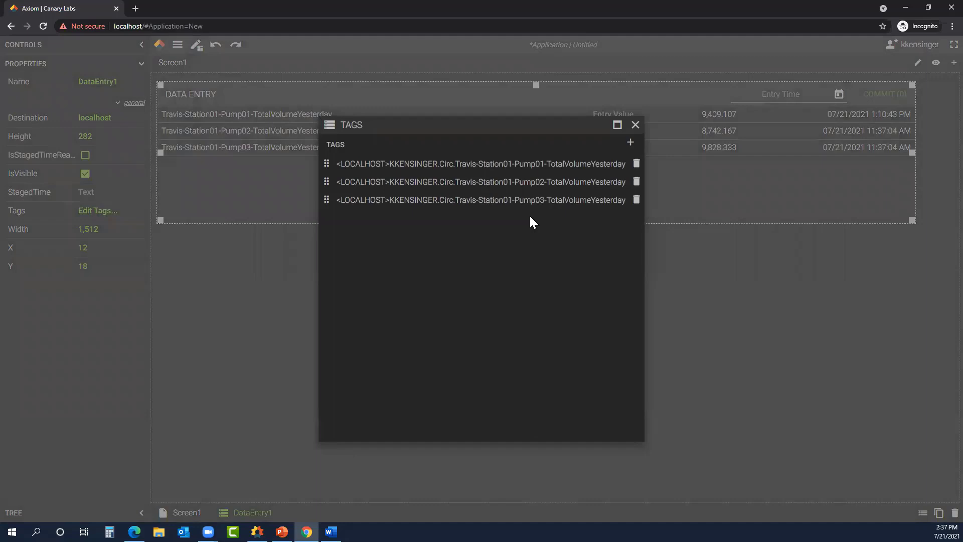
pyautogui.click(635, 125)
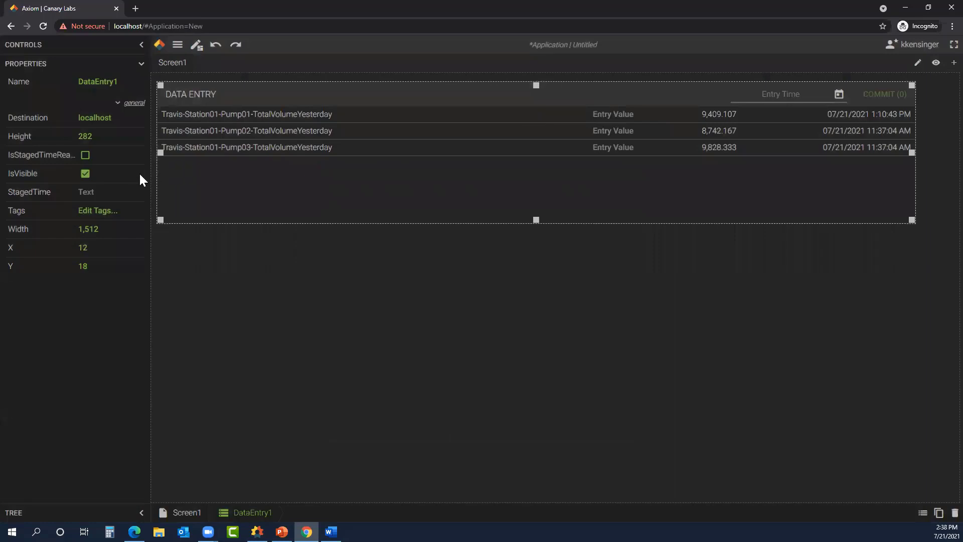
pyautogui.click(85, 174)
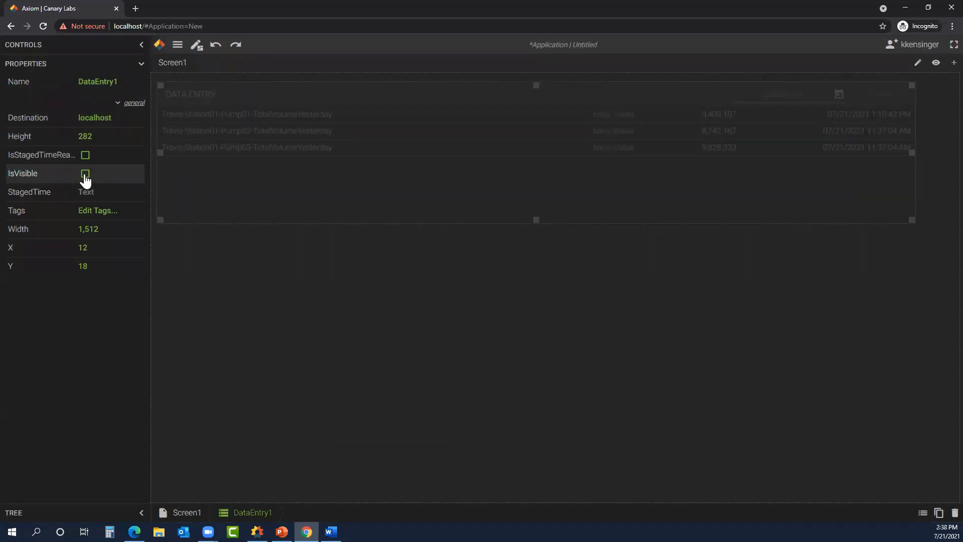
pyautogui.click(85, 175)
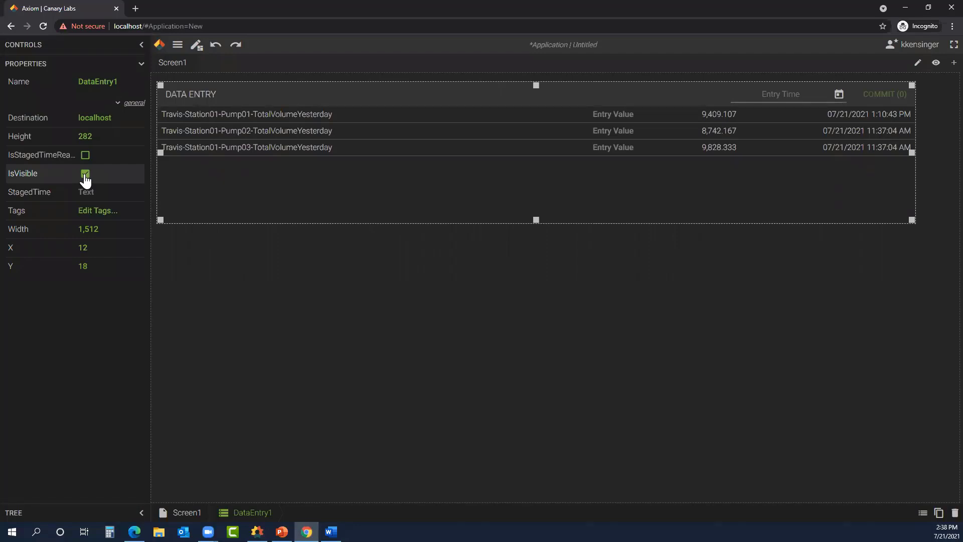
pyautogui.click(107, 194)
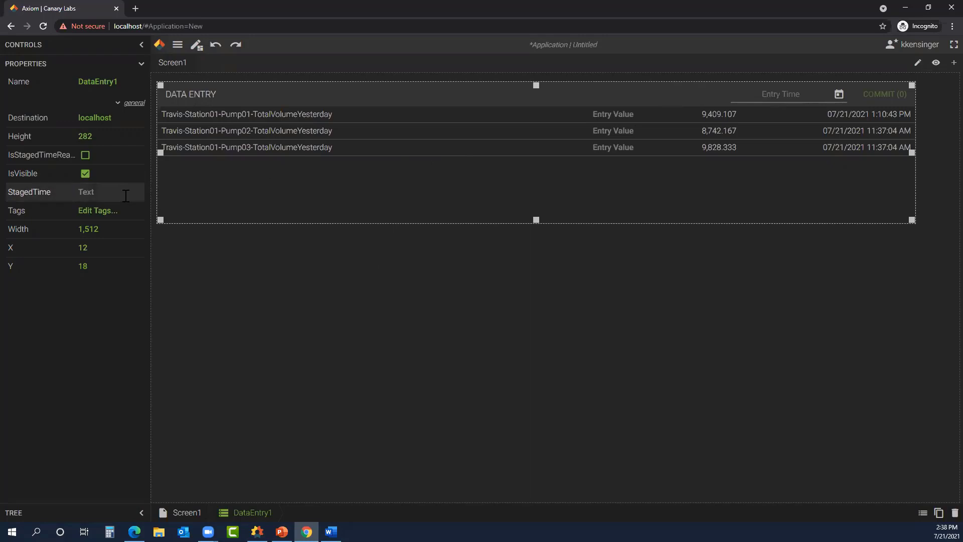
pyautogui.write('day')
pyautogui.press('BackSpace')
pyautogui.press('BackSpace')
pyautogui.press('BackSpace')
pyautogui.write('hour + 30m')
pyautogui.press('BackSpace')
pyautogui.press('BackSpace')
pyautogui.press('BackSpace')
pyautogui.press('BackSpace')
pyautogui.press('BackSpace')
pyautogui.press('BackSpace')
pyautogui.press('BackSpace')
pyautogui.press('BackSpace')
pyautogui.press('BackSpace')
pyautogui.press('BackSpace')
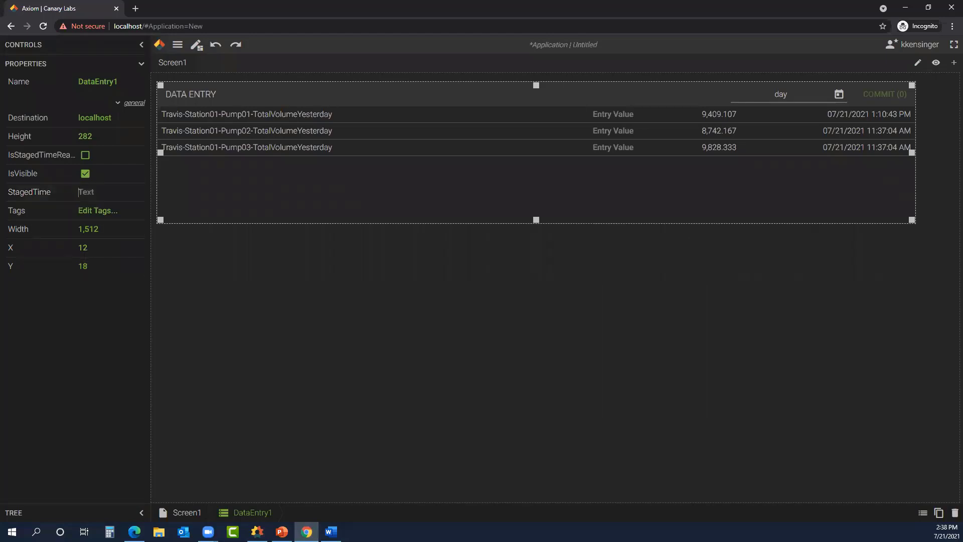
pyautogui.click(197, 46)
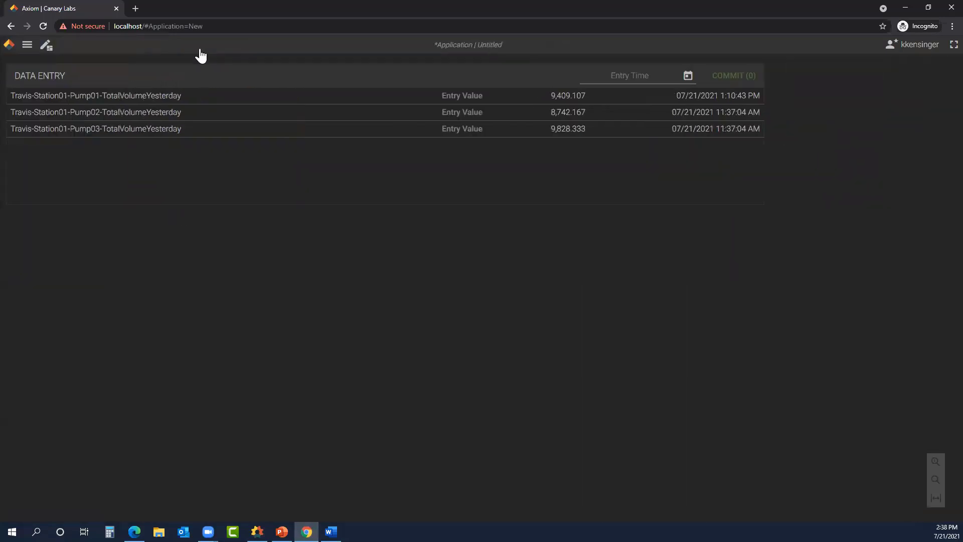
pyautogui.click(688, 75)
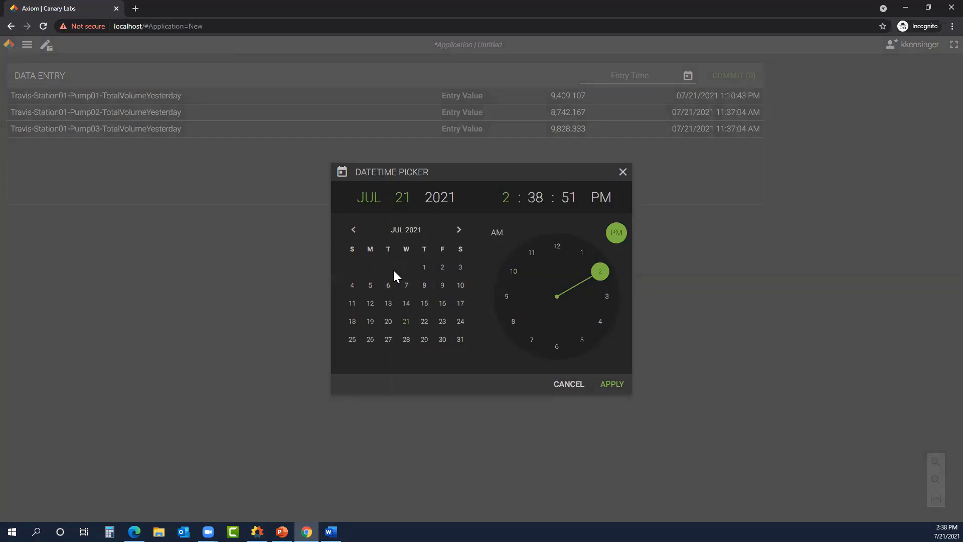
pyautogui.click(353, 230)
pyautogui.click(353, 231)
pyautogui.click(458, 230)
pyautogui.click(459, 231)
pyautogui.click(557, 248)
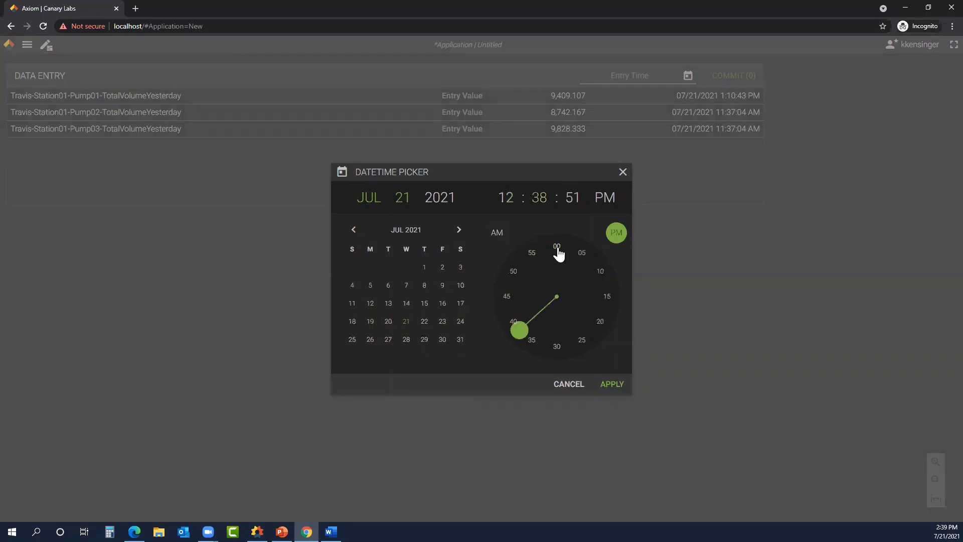
pyautogui.click(557, 247)
pyautogui.click(557, 248)
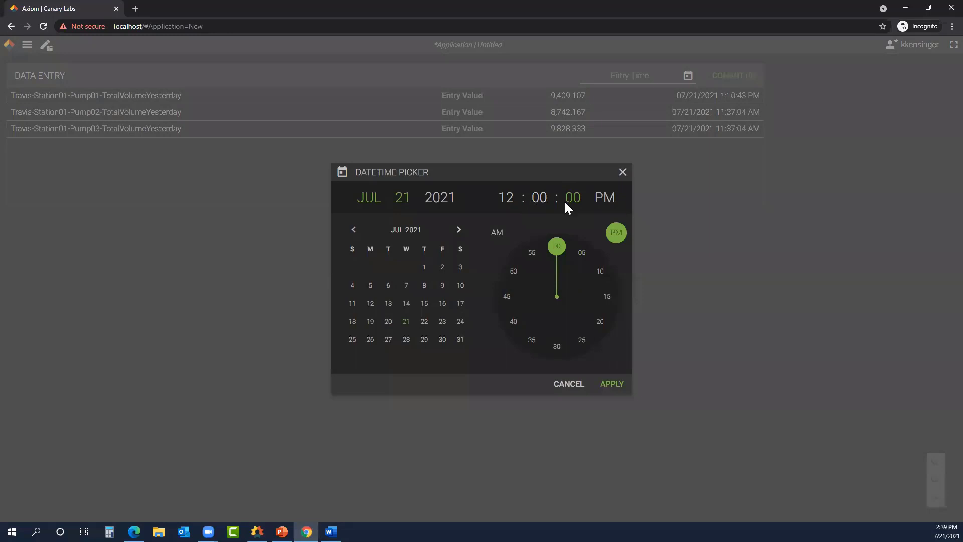
pyautogui.click(621, 181)
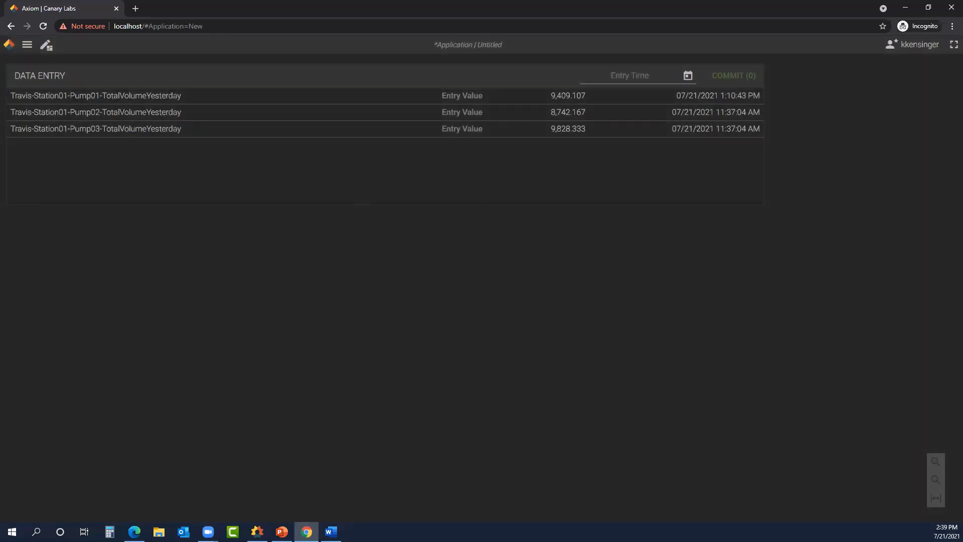
pyautogui.hotkey('alt', 'Tab')
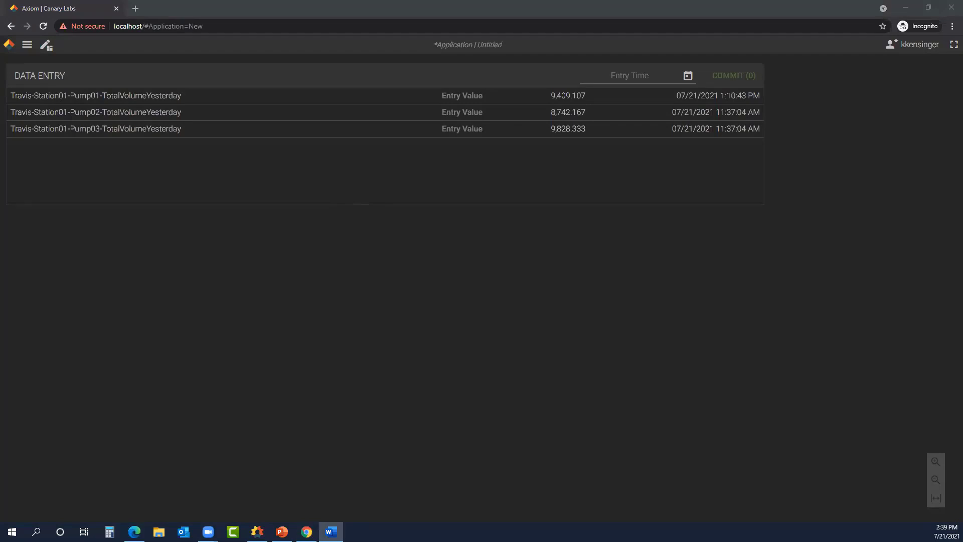
pyautogui.click(282, 82)
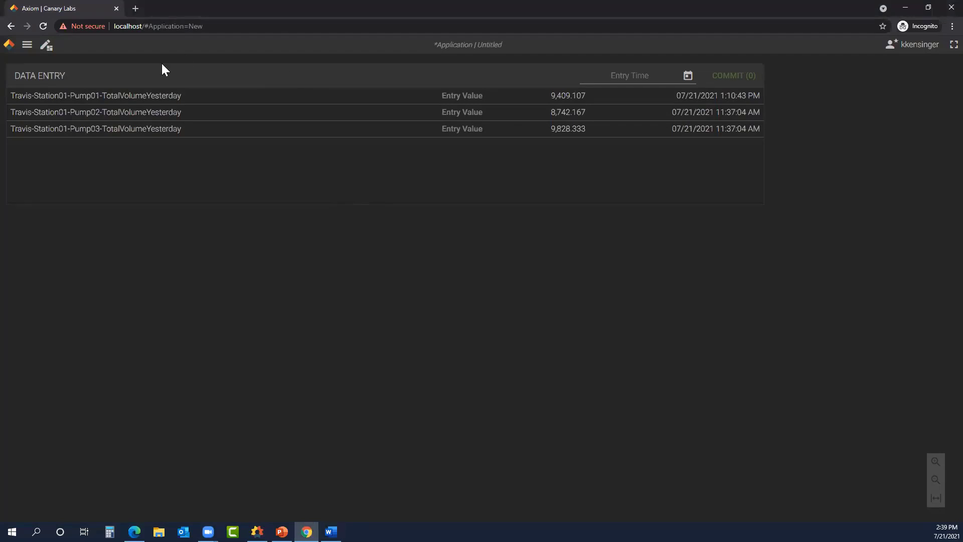
pyautogui.click(50, 45)
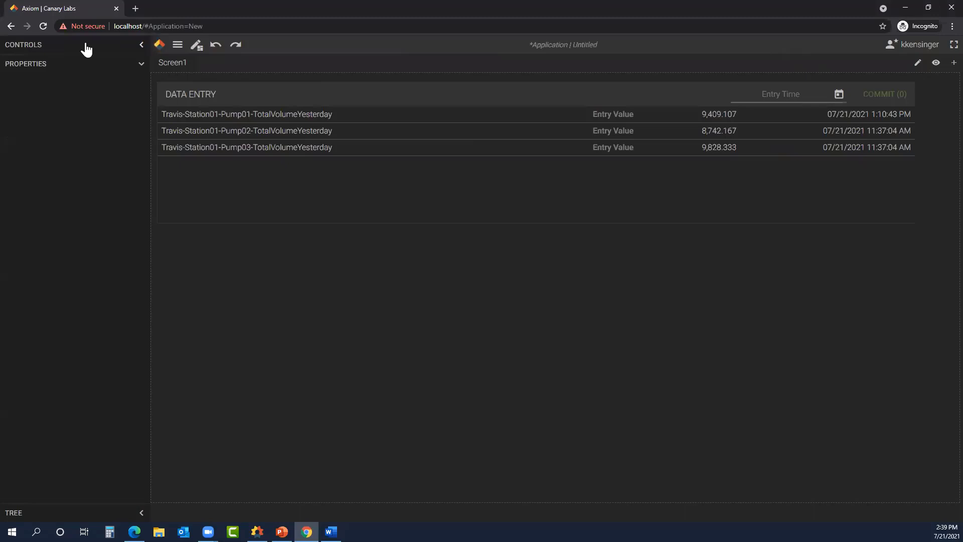
pyautogui.click(303, 96)
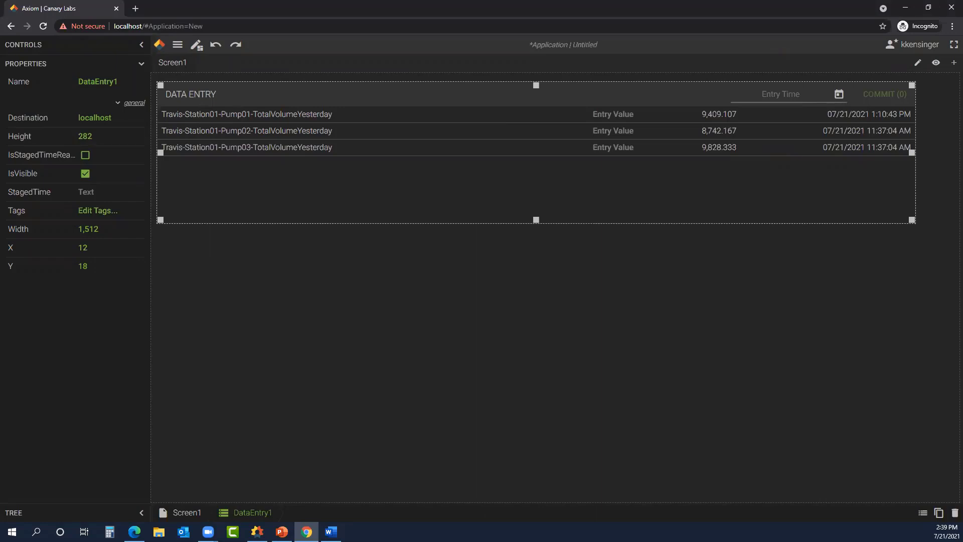
pyautogui.click(85, 155)
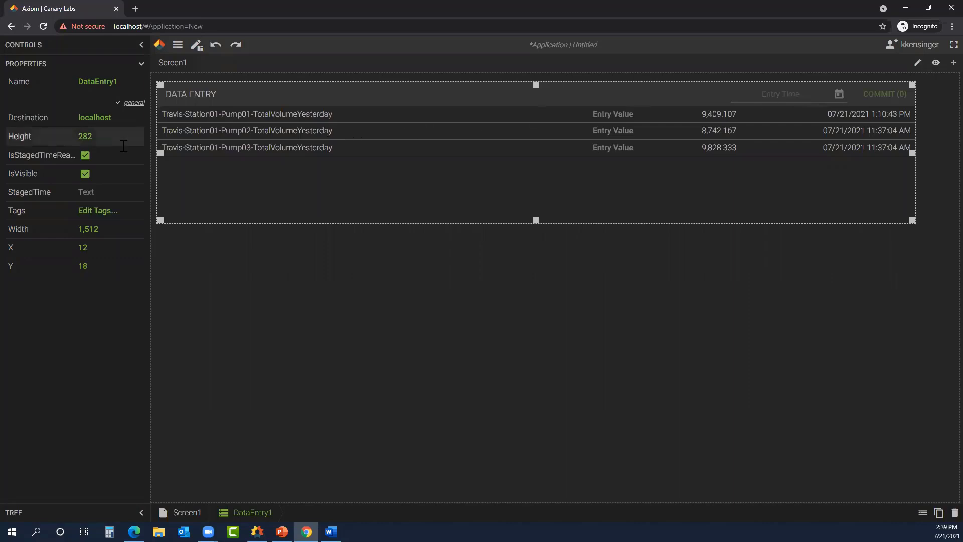
pyautogui.click(85, 156)
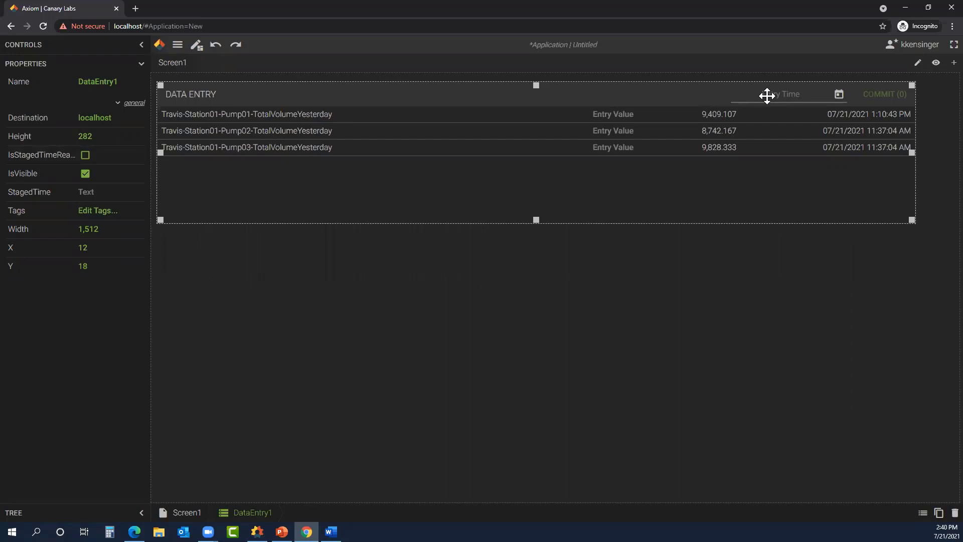
# In run mode, set Entry Time to 'now' and commit 10,000 for Pump01.
pyautogui.click(197, 45)
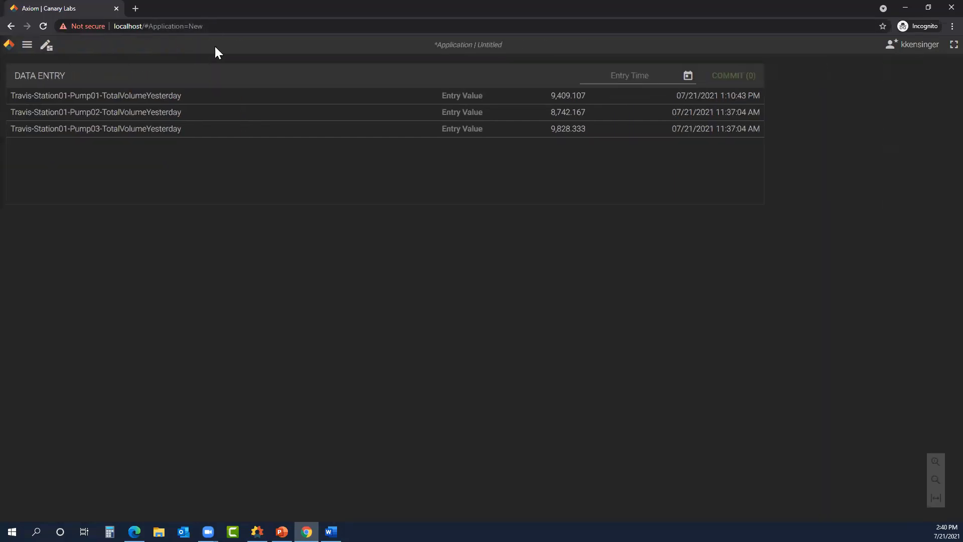
pyautogui.click(618, 69)
pyautogui.write('now')
pyautogui.write('10000')
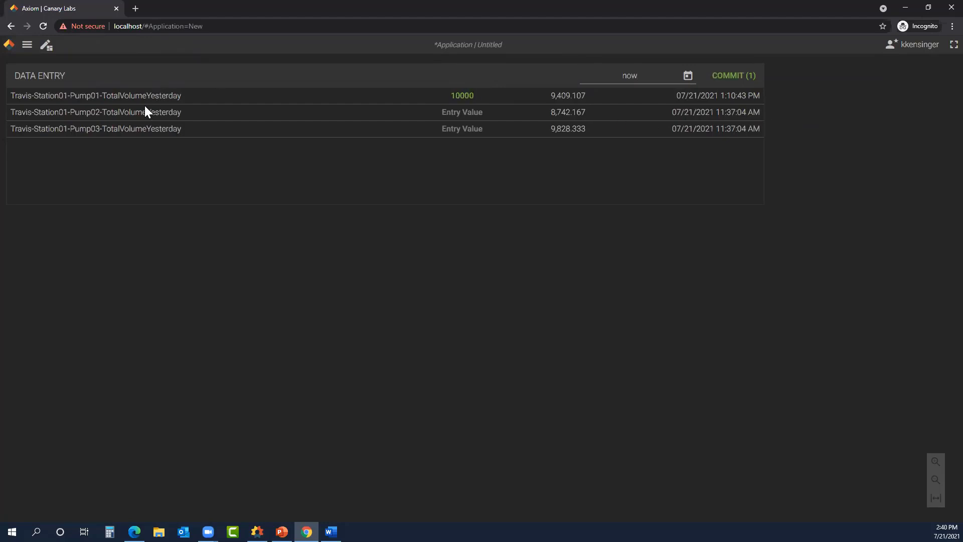
pyautogui.click(732, 75)
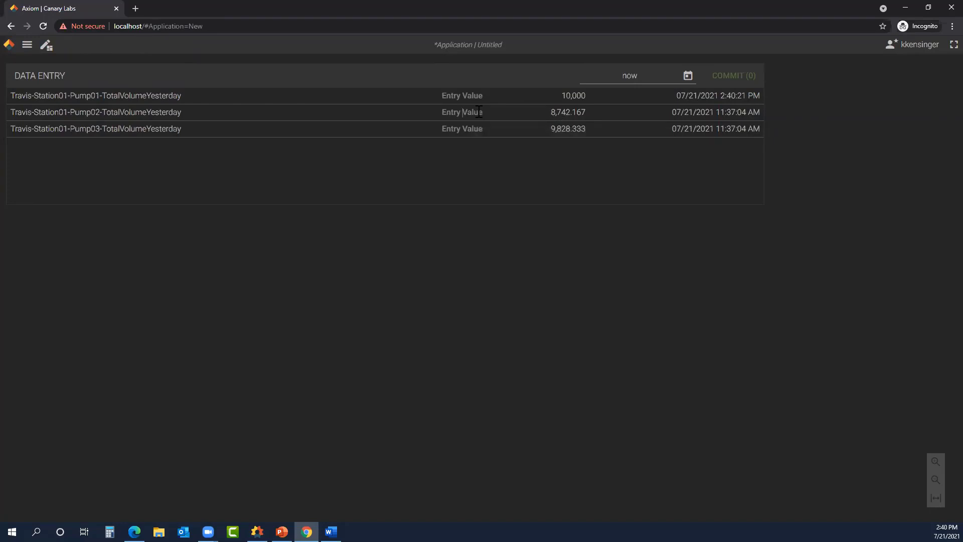
# Enter 8,500 for Pump02 and 9,000 for Pump03, then commit both.
pyautogui.write('8500')
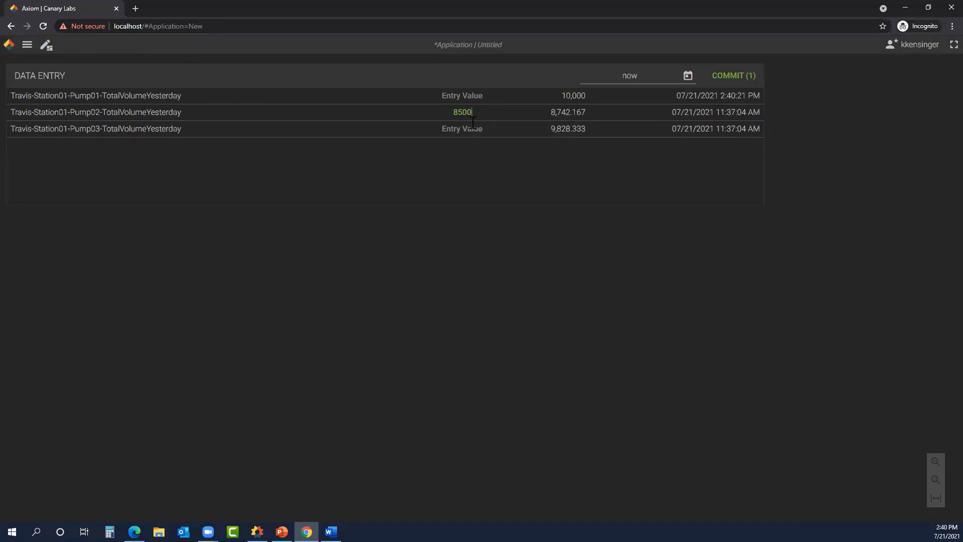
pyautogui.press('Tab')
pyautogui.write('9')
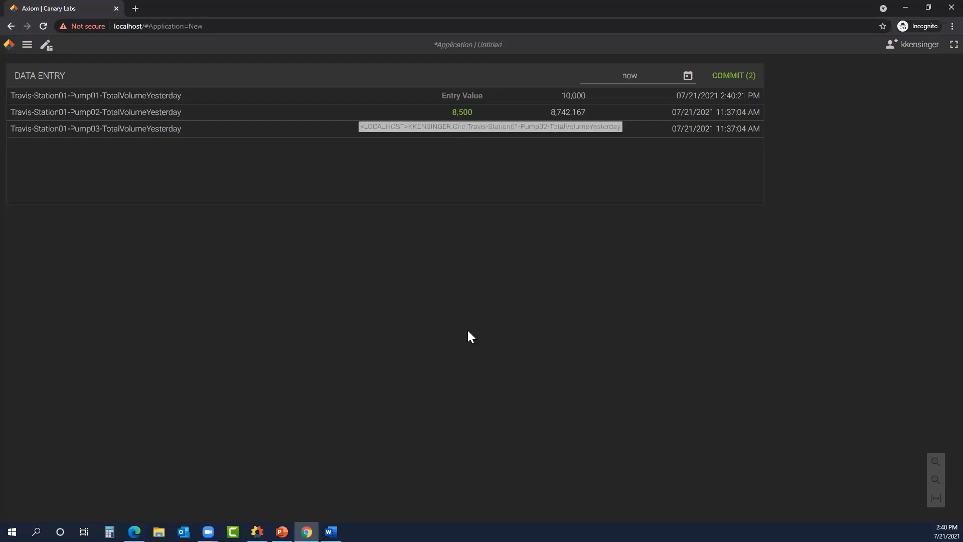
pyautogui.write('000')
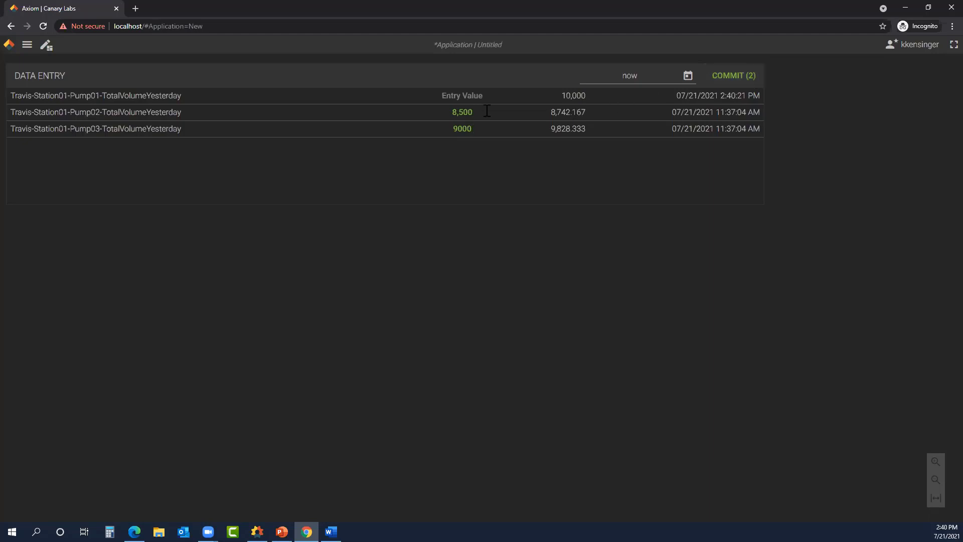
pyautogui.click(743, 80)
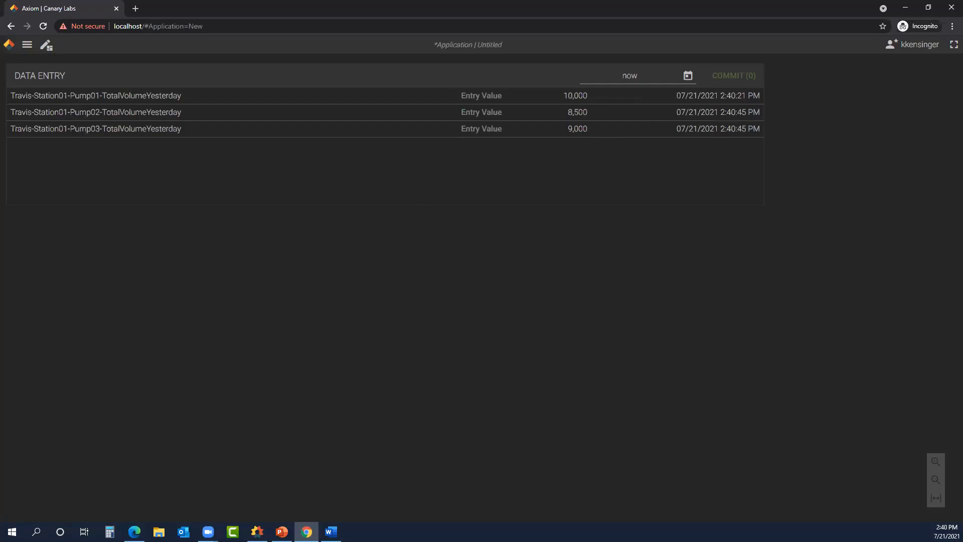
# Switch from the Axiom browser to the Word window with Alt+Tab.
pyautogui.hotkey('alt', 'Tab')
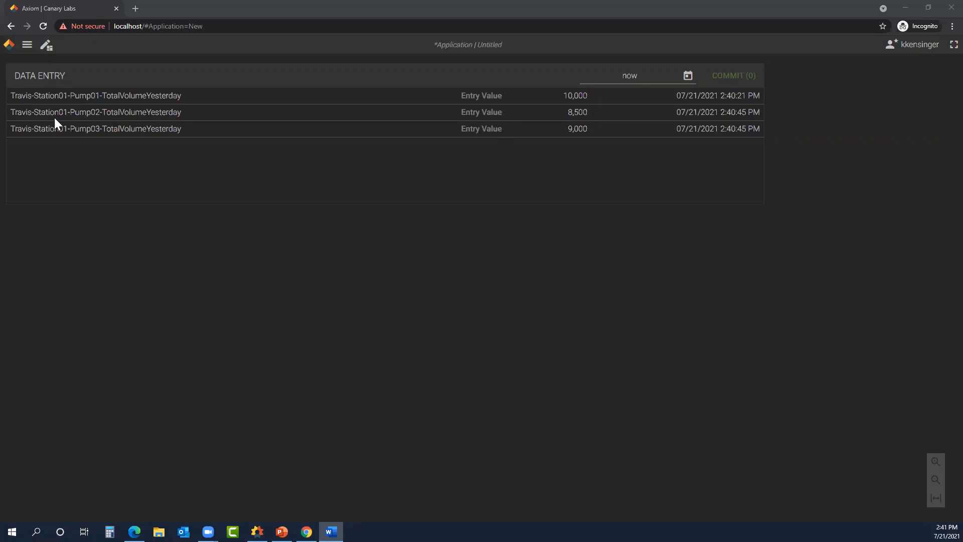
# Return to edit mode and place a new Bar Chart below the Data Entry table.
pyautogui.click(46, 45)
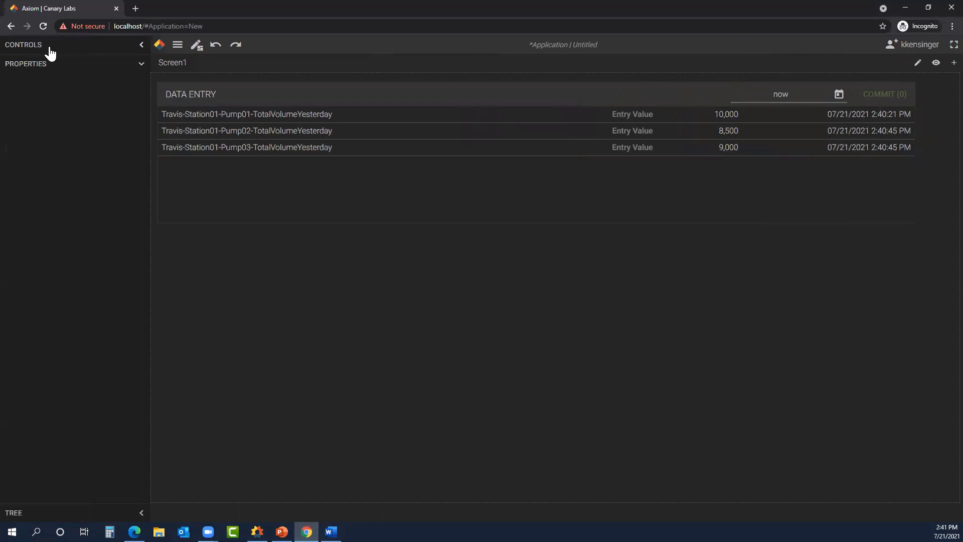
pyautogui.click(141, 45)
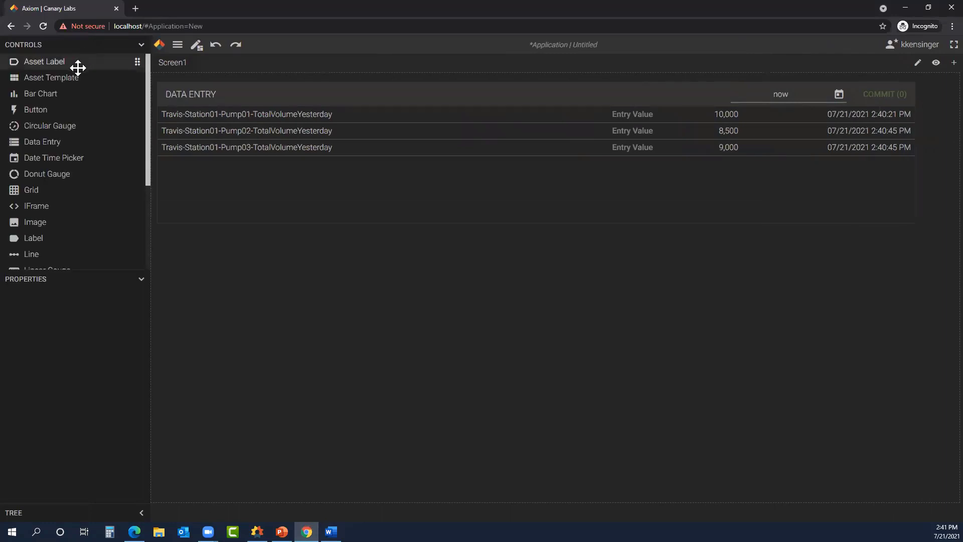
pyautogui.click(56, 93)
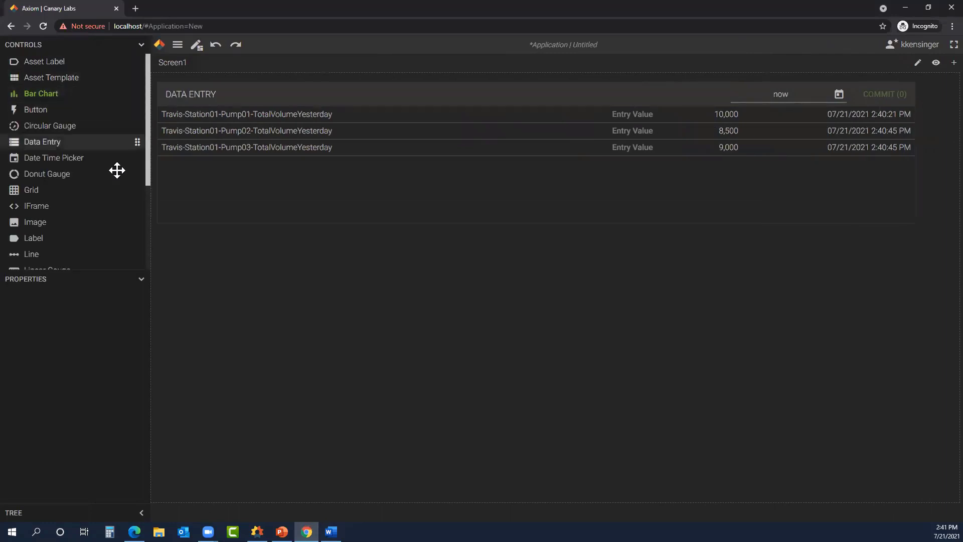
pyautogui.moveTo(117, 171); pyautogui.dragTo(323, 330)
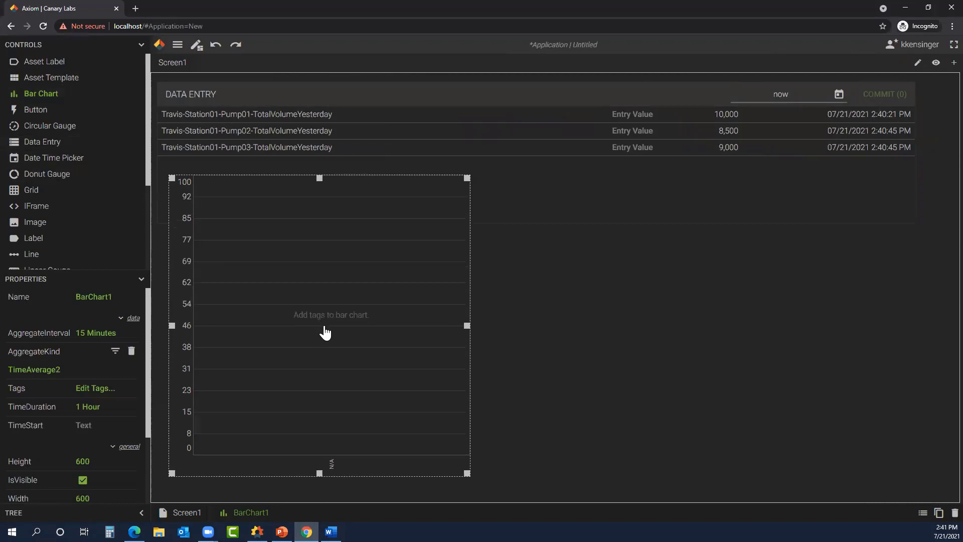
# Filter Comal tags for temp and add Station01–03 Tower01-Temp to the bar chart.
pyautogui.click(325, 332)
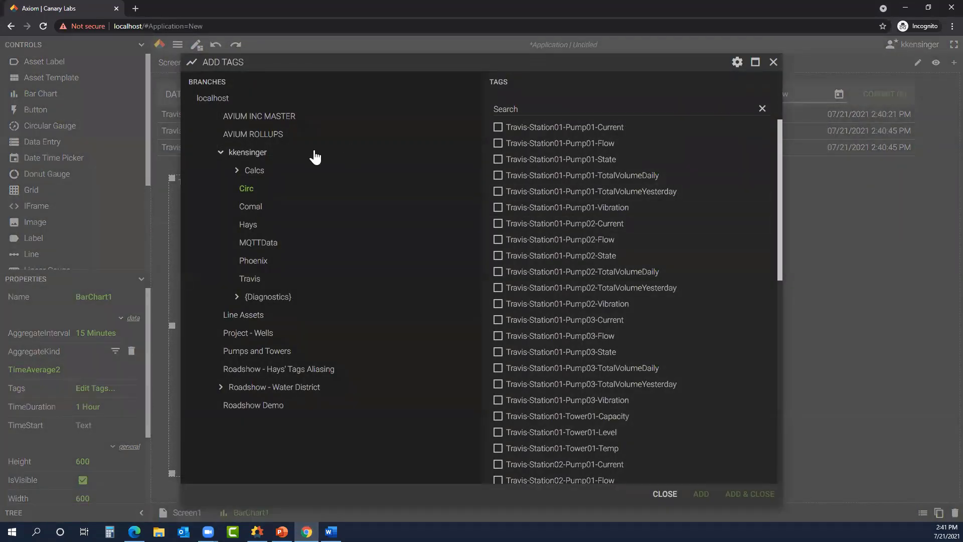
pyautogui.click(253, 208)
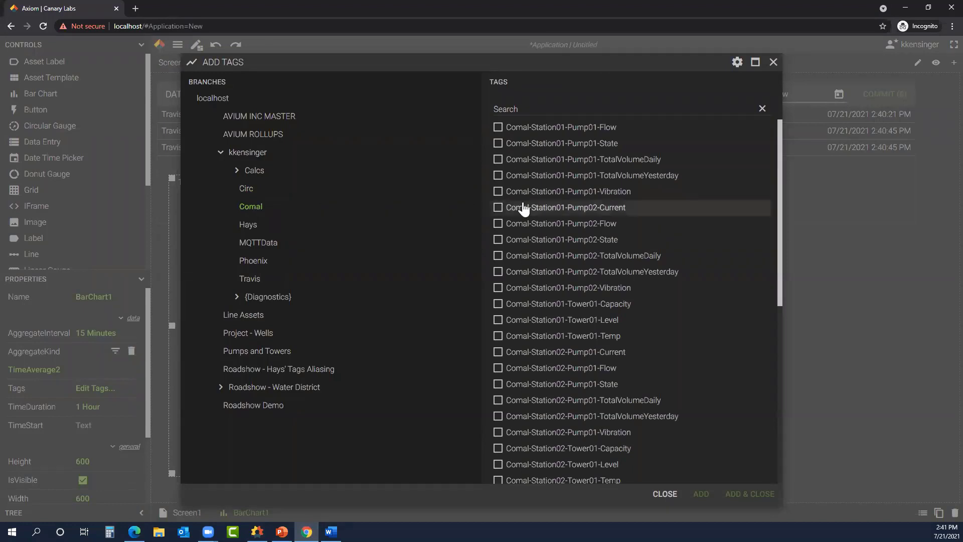
pyautogui.click(544, 103)
pyautogui.write('f')
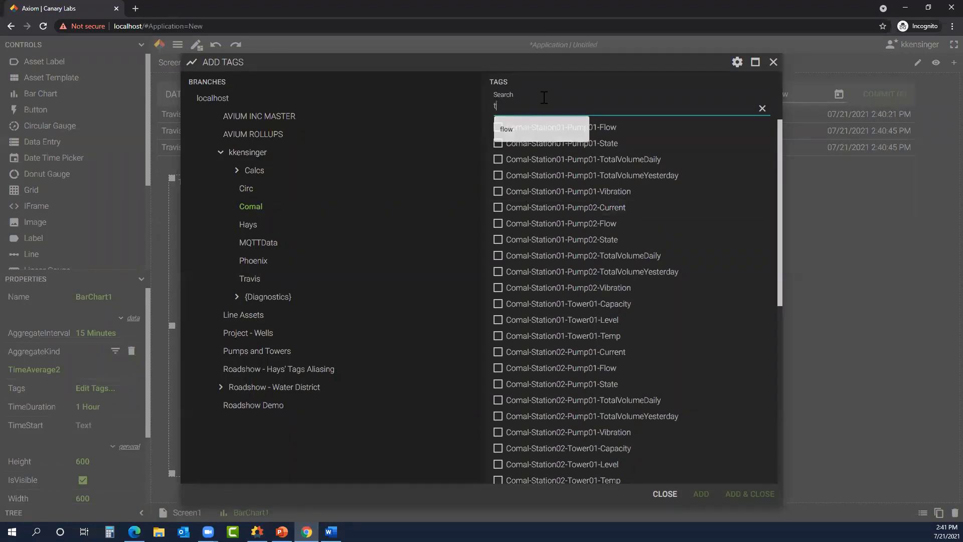
pyautogui.write('emp')
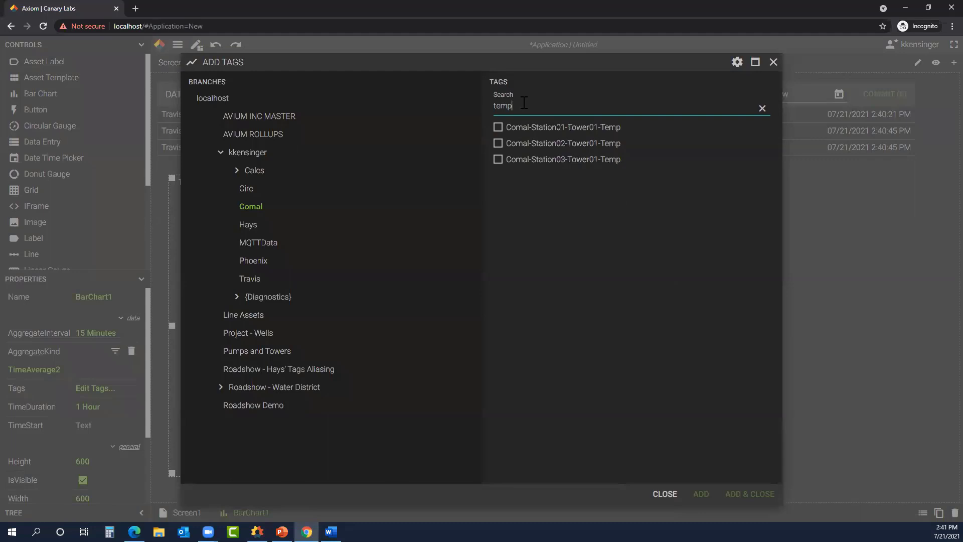
pyautogui.click(498, 127)
pyautogui.click(498, 142)
pyautogui.click(498, 159)
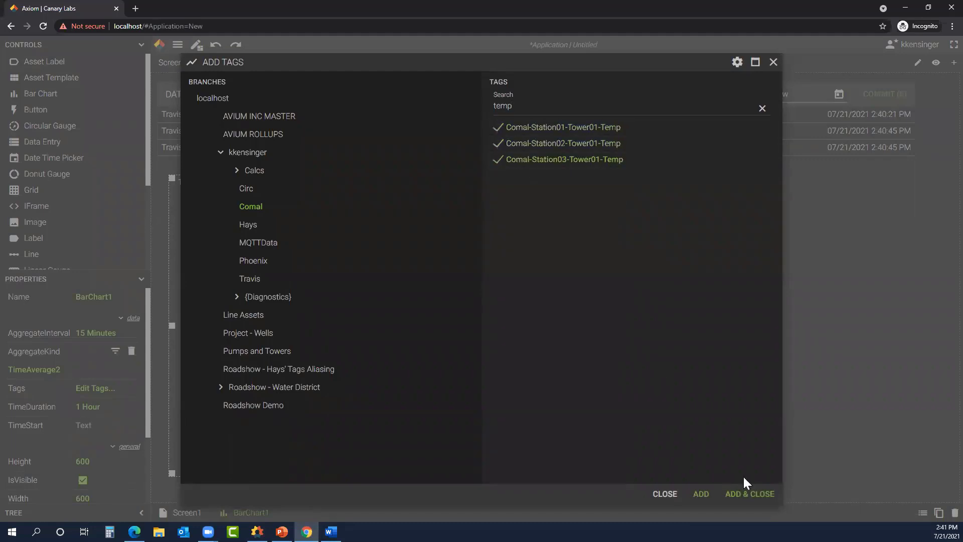
pyautogui.click(744, 496)
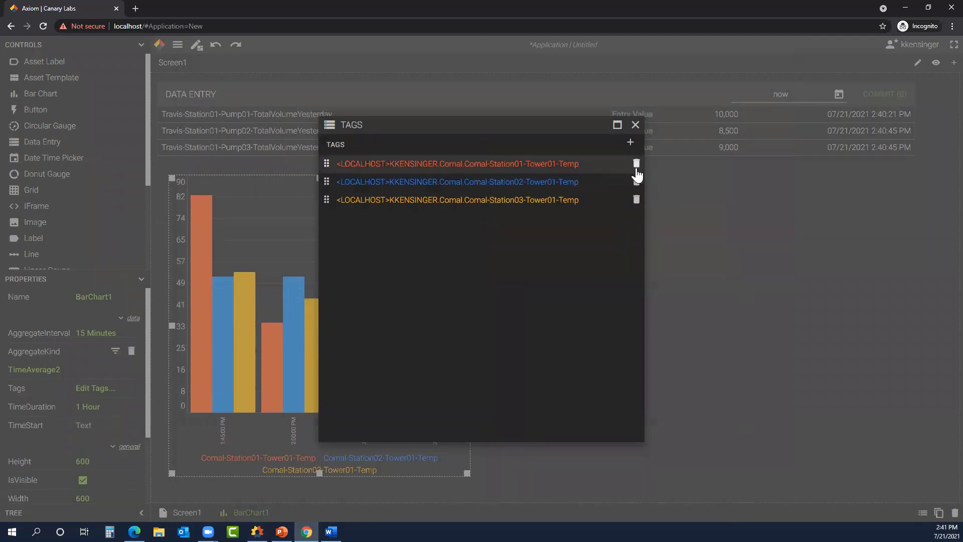
# Close the chart's tag list and reduce the Data Entry table's height.
pyautogui.click(635, 131)
pyautogui.click(616, 196)
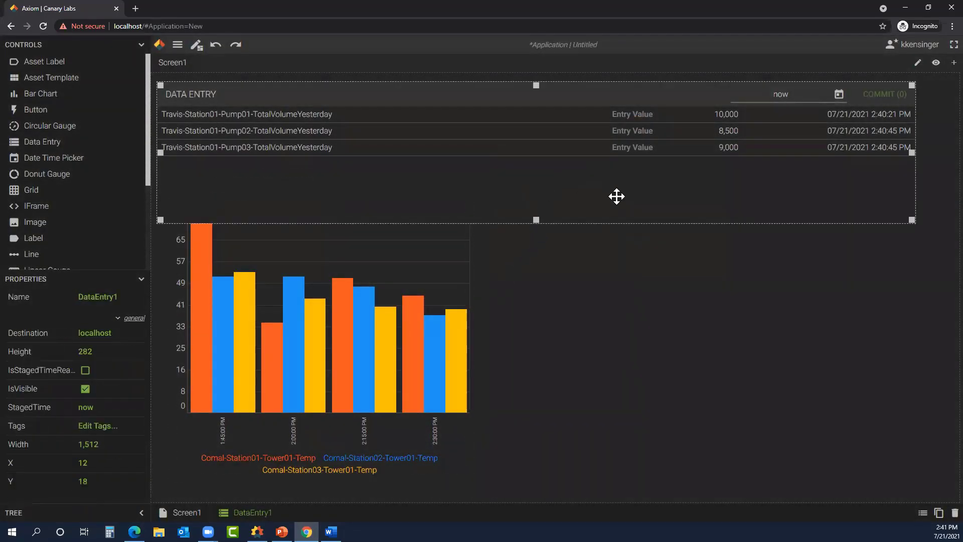
pyautogui.moveTo(536, 219); pyautogui.dragTo(537, 155)
# Resize BarChart1 to 1,500 by 600 at position 18, 198 beneath the table.
pyautogui.click(340, 249)
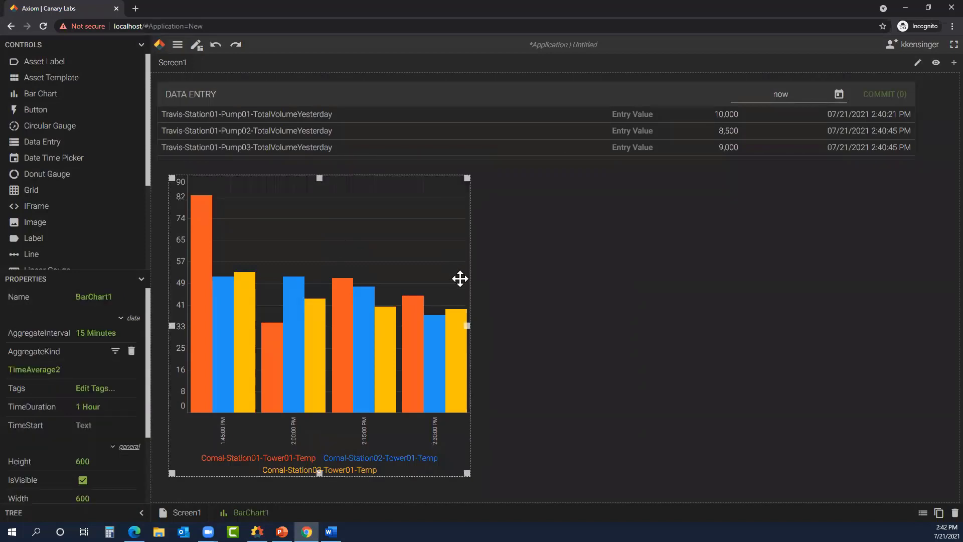
pyautogui.moveTo(464, 325); pyautogui.dragTo(919, 349)
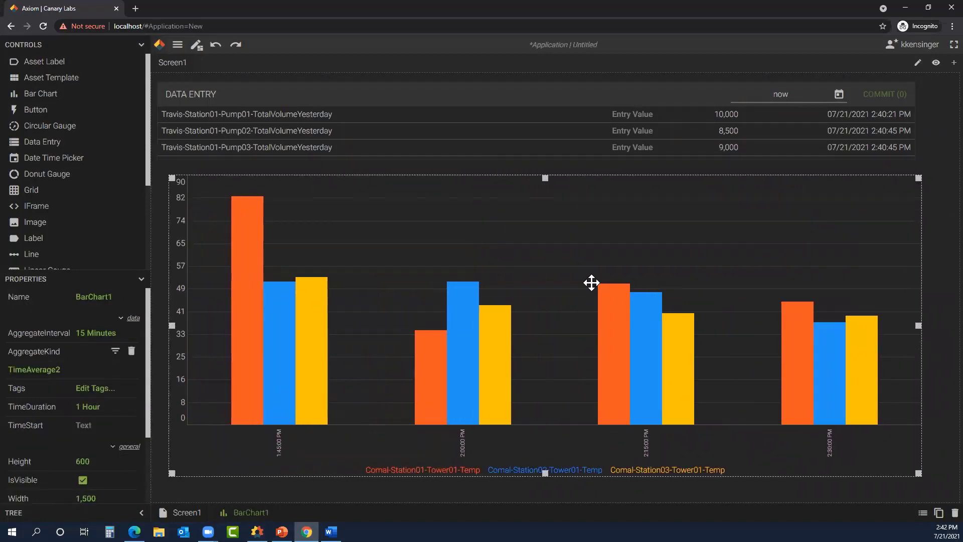
pyautogui.moveTo(452, 196); pyautogui.dragTo(451, 186)
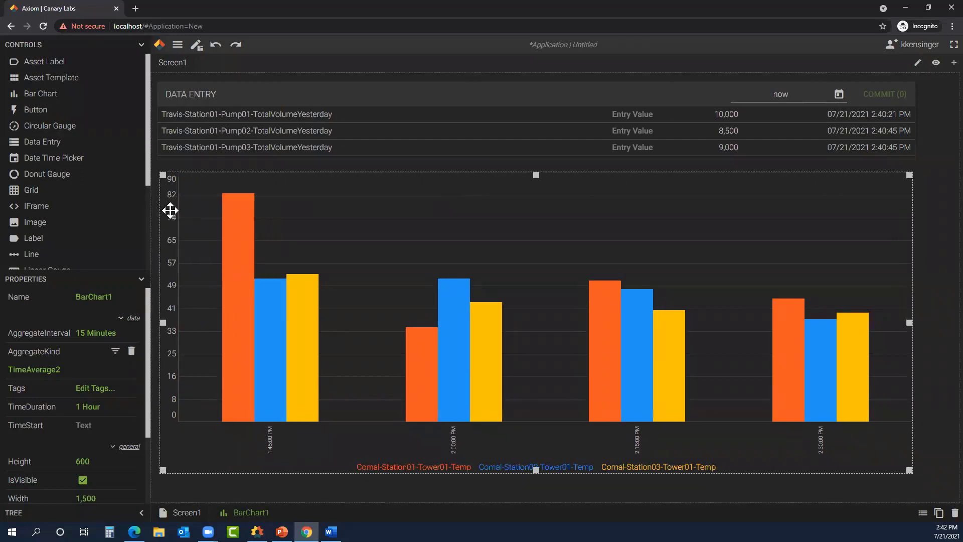
pyautogui.click(141, 45)
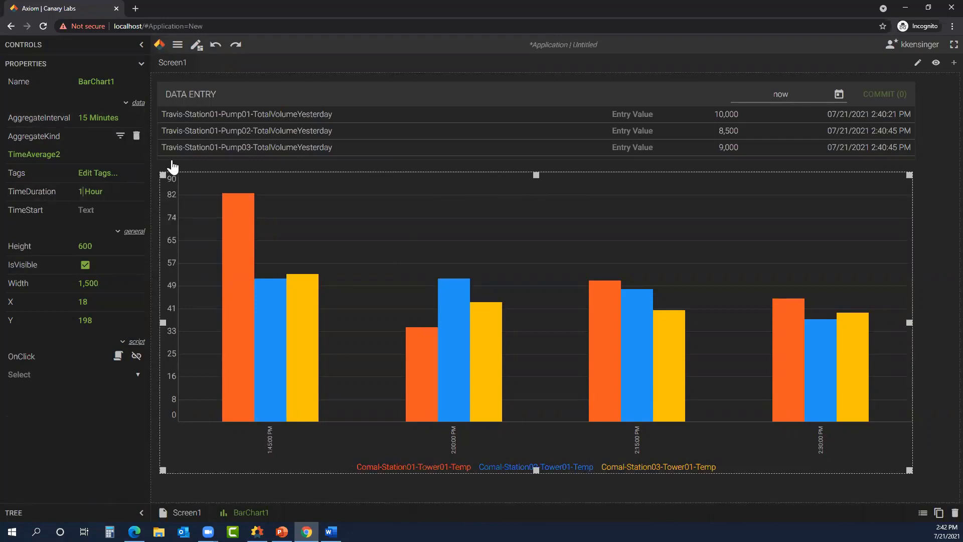
# Set BarChart1's TimeDuration to 8 hours and AggregateInterval to 60 minutes.
pyautogui.write('8')
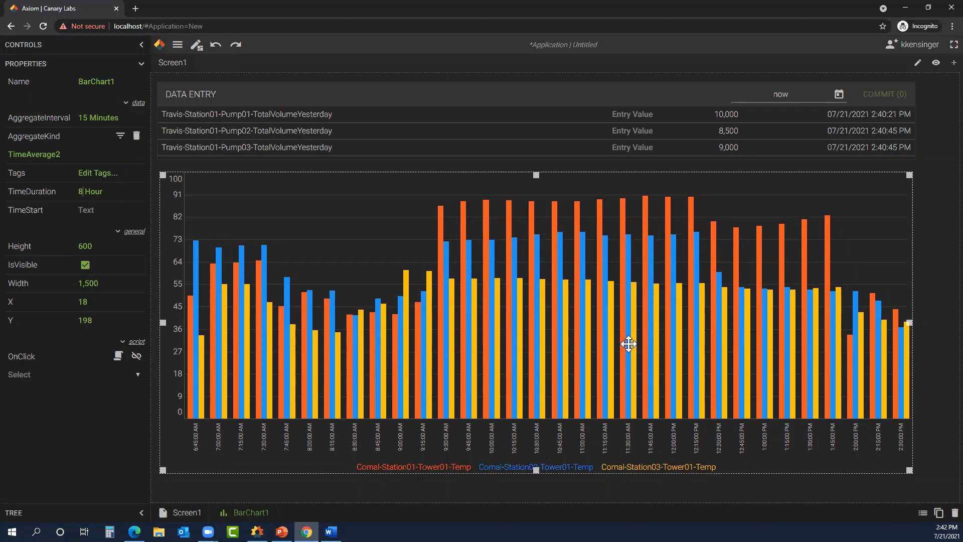
pyautogui.click(88, 117)
pyautogui.press('BackSpace')
pyautogui.press('BackSpace')
pyautogui.write('30')
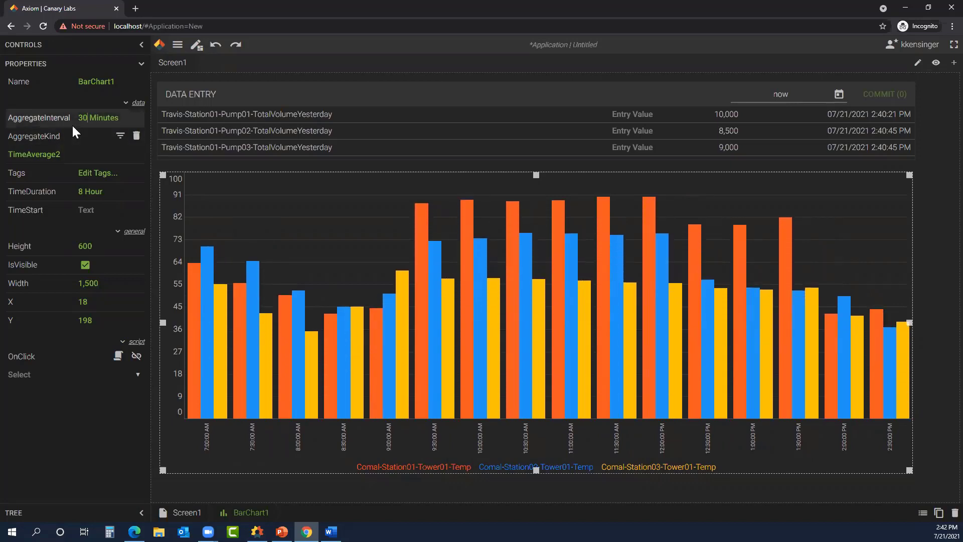
pyautogui.press('BackSpace')
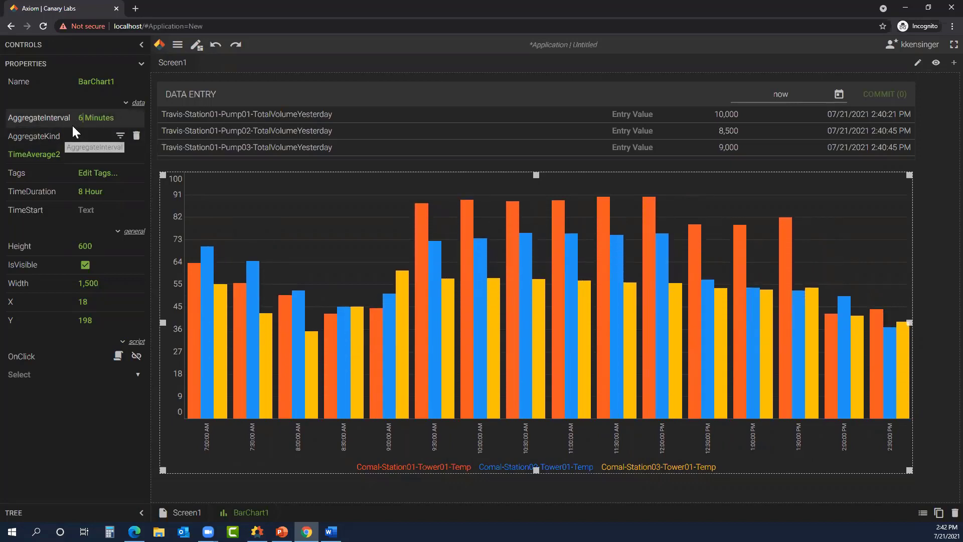
pyautogui.write('60')
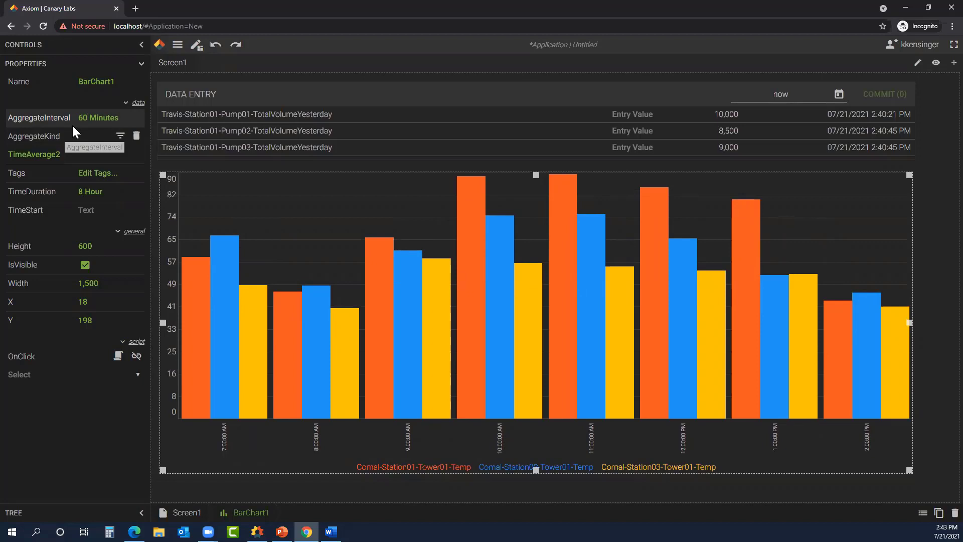
pyautogui.click(72, 125)
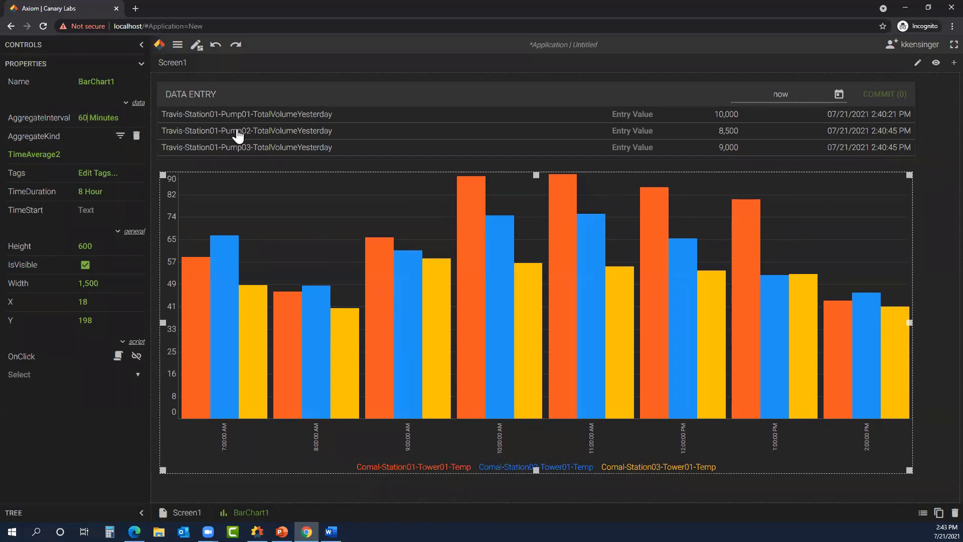
# Run the application and check the 7:00 AM Station01 Tower01 bar's average of 59.03.
pyautogui.click(196, 46)
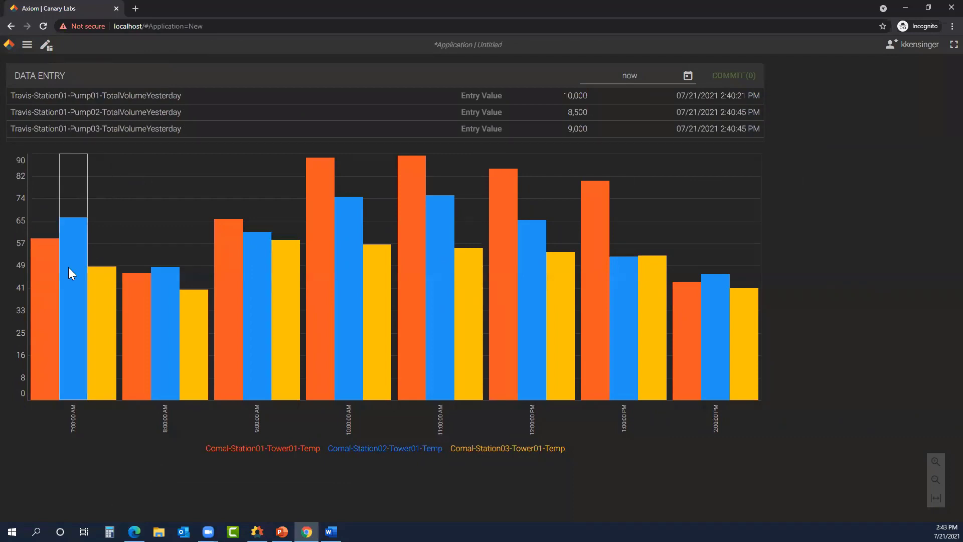
pyautogui.moveTo(40, 280)
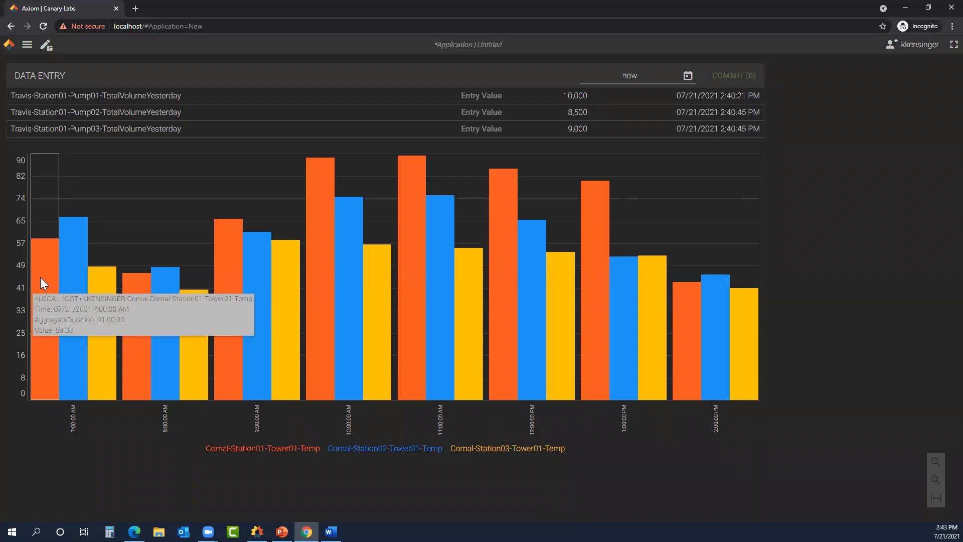
# Change BarChart1's aggregate from time average to Range2 so hourly bars show each tower's range.
pyautogui.click(47, 50)
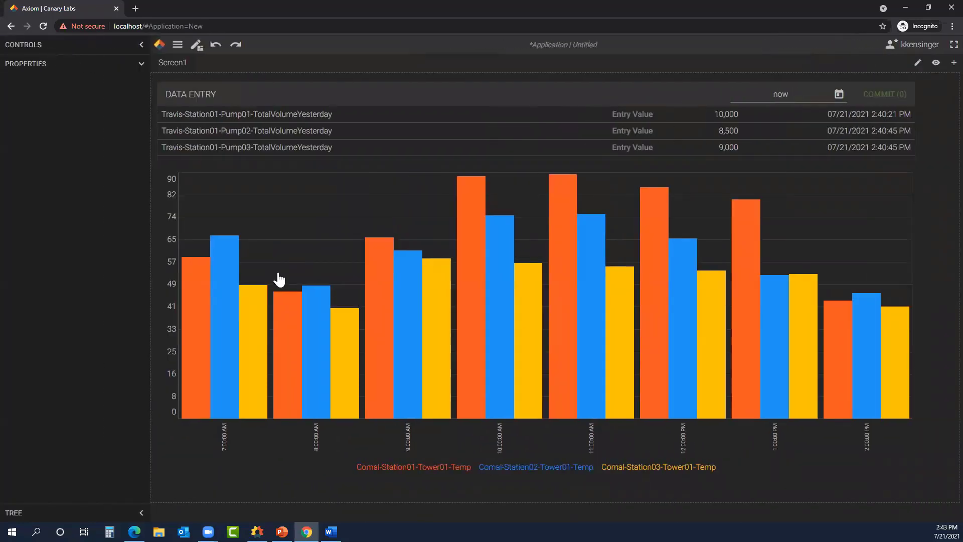
pyautogui.click(220, 250)
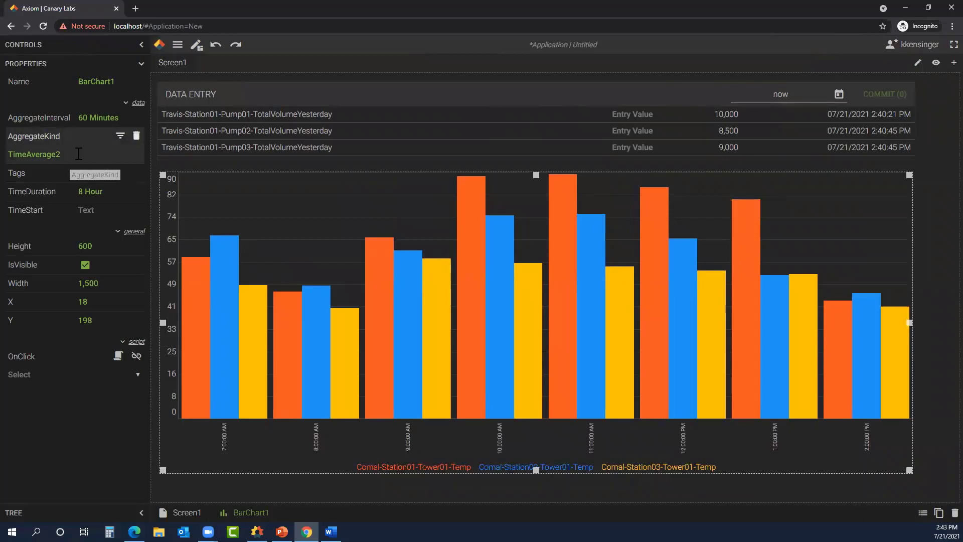
pyautogui.click(118, 137)
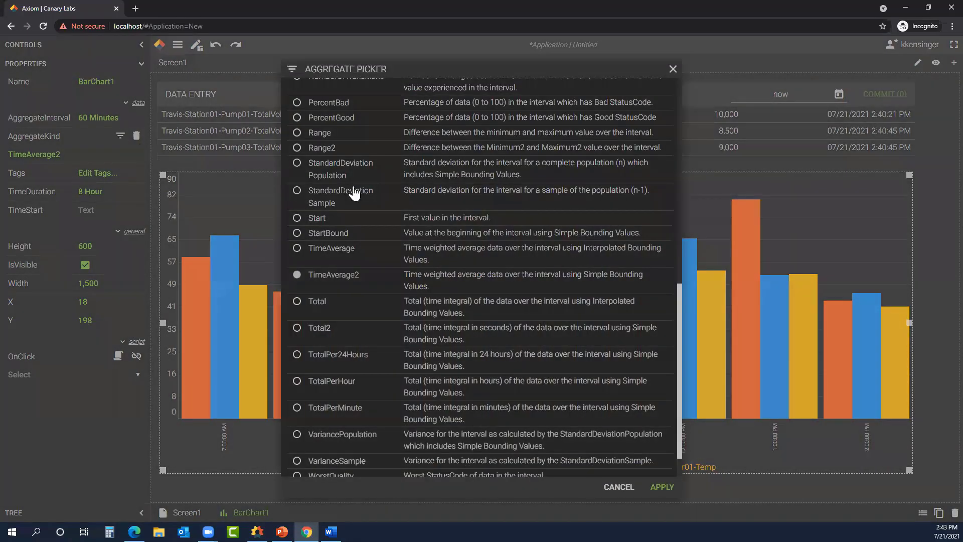
pyautogui.scroll(7, 397, 215)
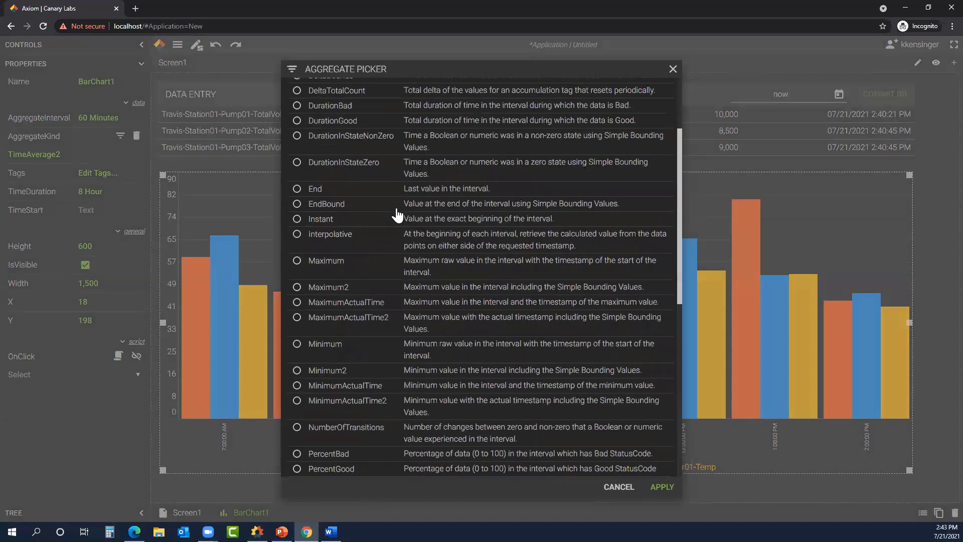
pyautogui.scroll(-5, 358, 242)
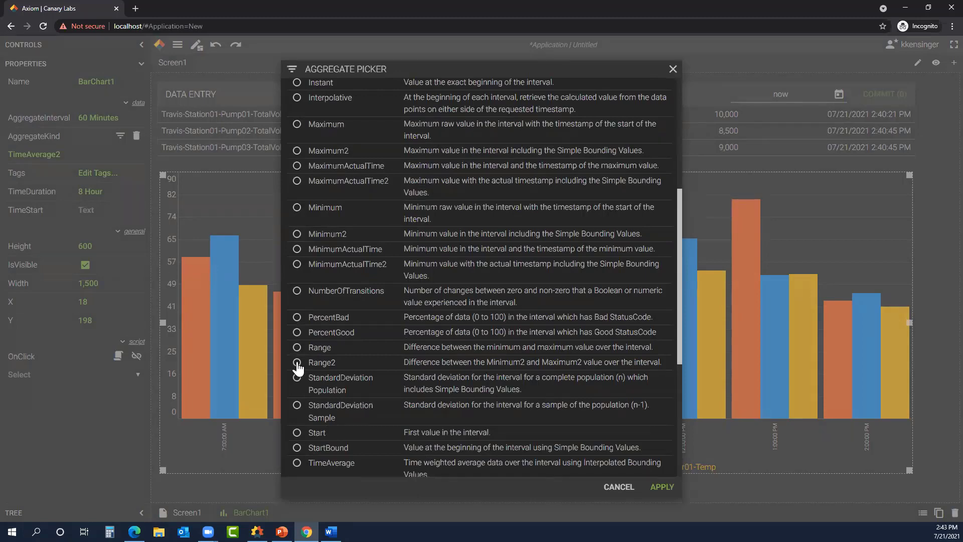
pyautogui.click(297, 363)
pyautogui.click(671, 487)
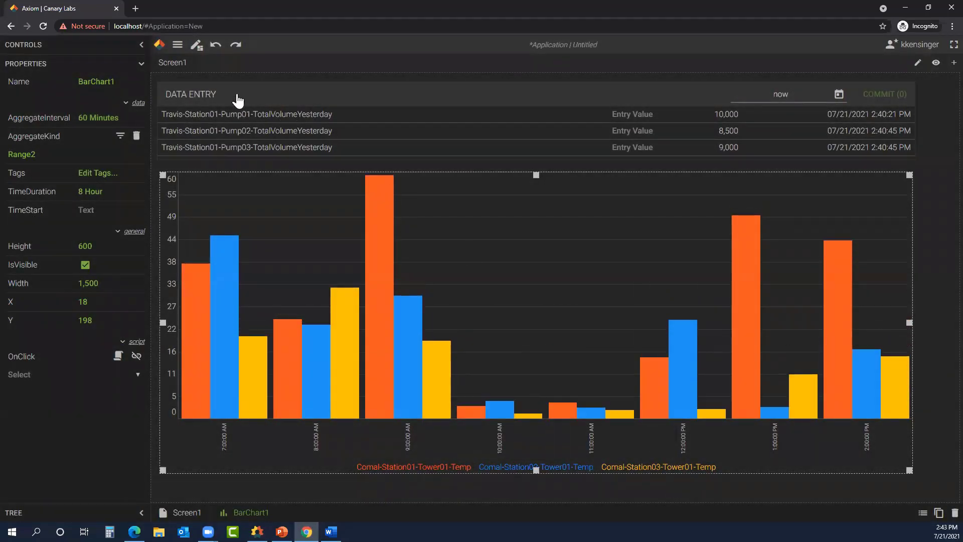
pyautogui.click(197, 46)
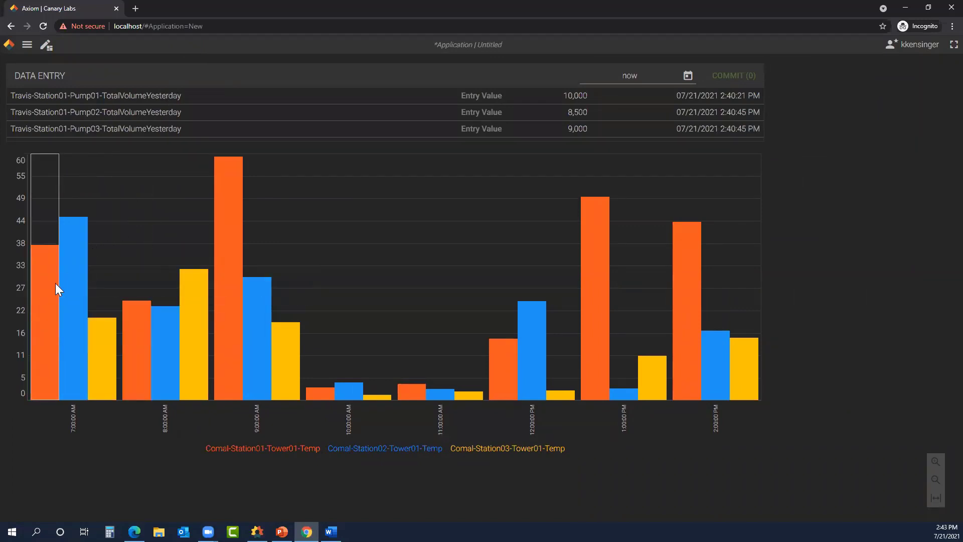
pyautogui.moveTo(229, 306)
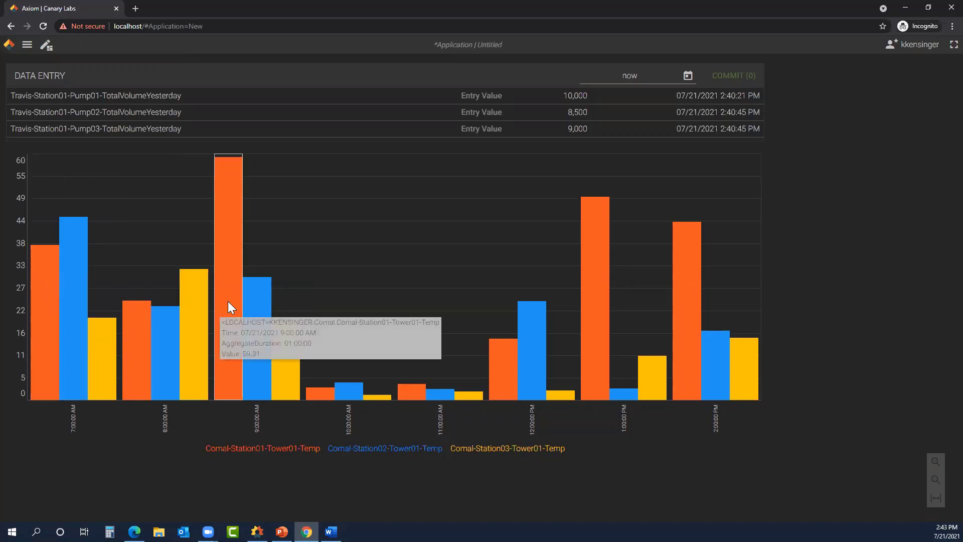
pyautogui.click(46, 45)
pyautogui.click(53, 48)
pyautogui.click(238, 182)
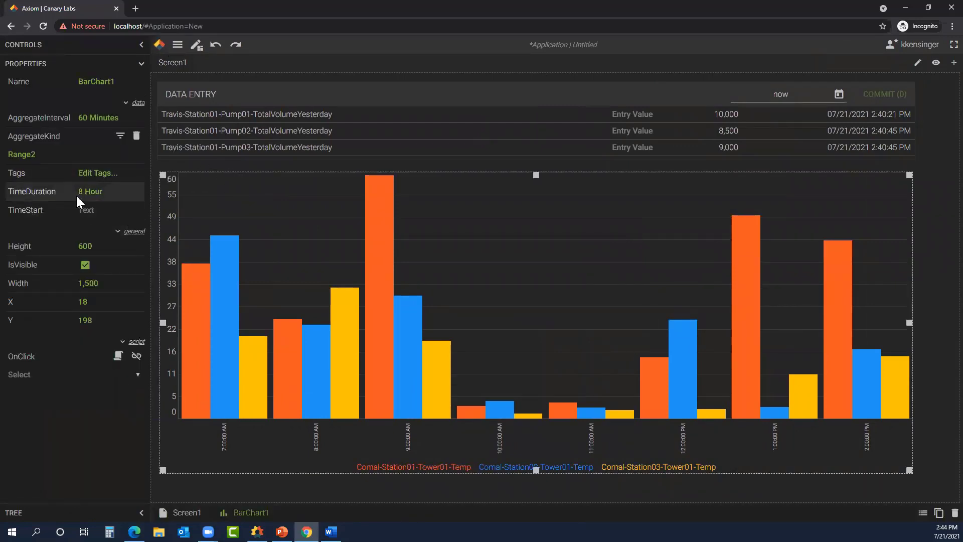
# Set BarChart1's TimeStart to 'day' so the hourly bars begin at midnight.
pyautogui.click(99, 211)
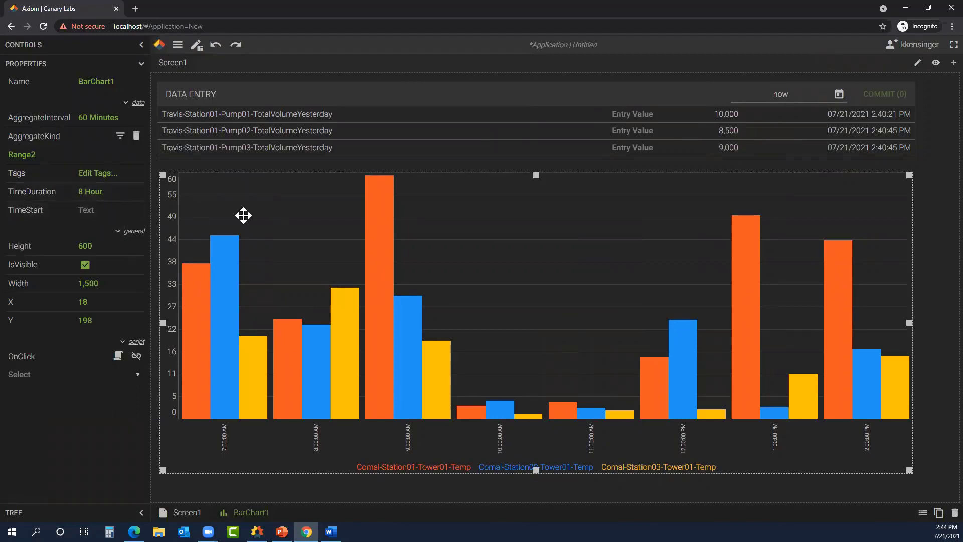
pyautogui.write('day')
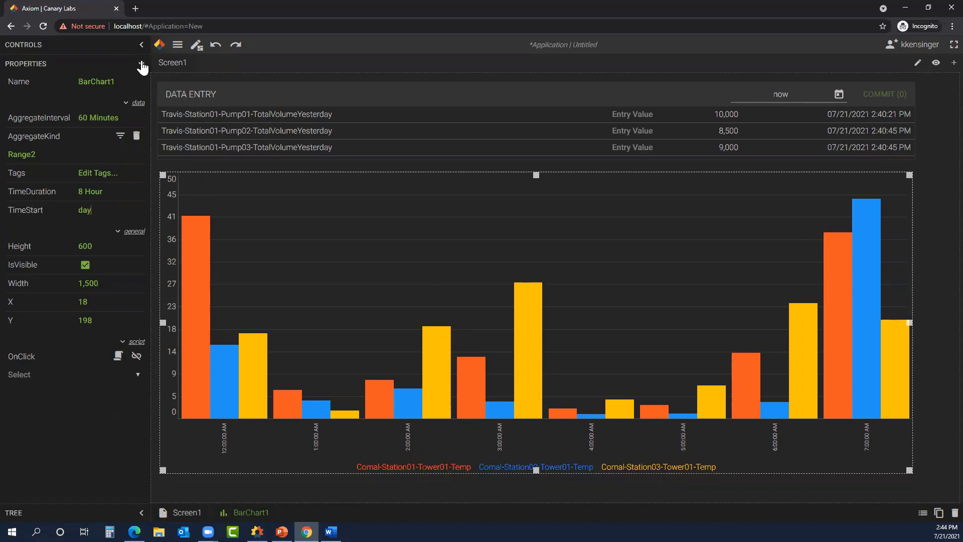
pyautogui.click(140, 45)
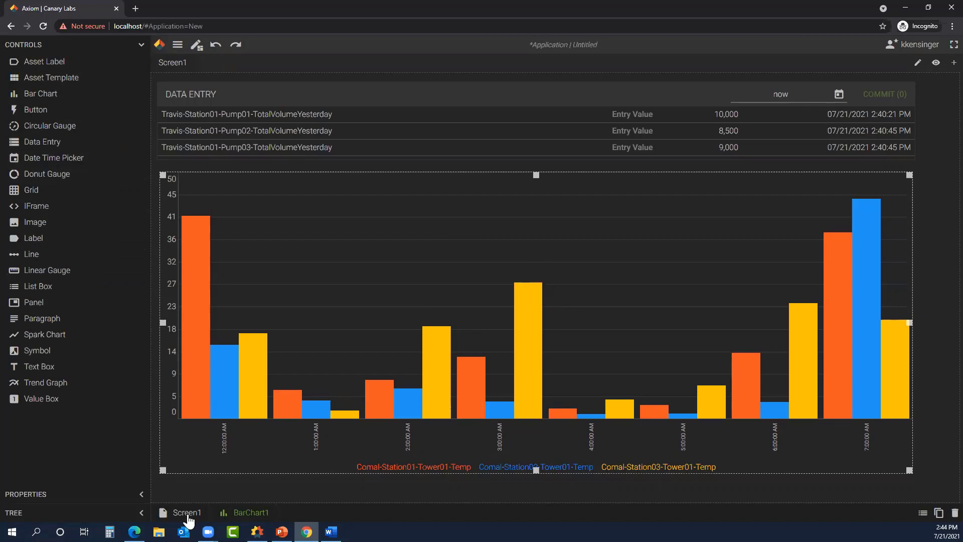
pyautogui.click(135, 532)
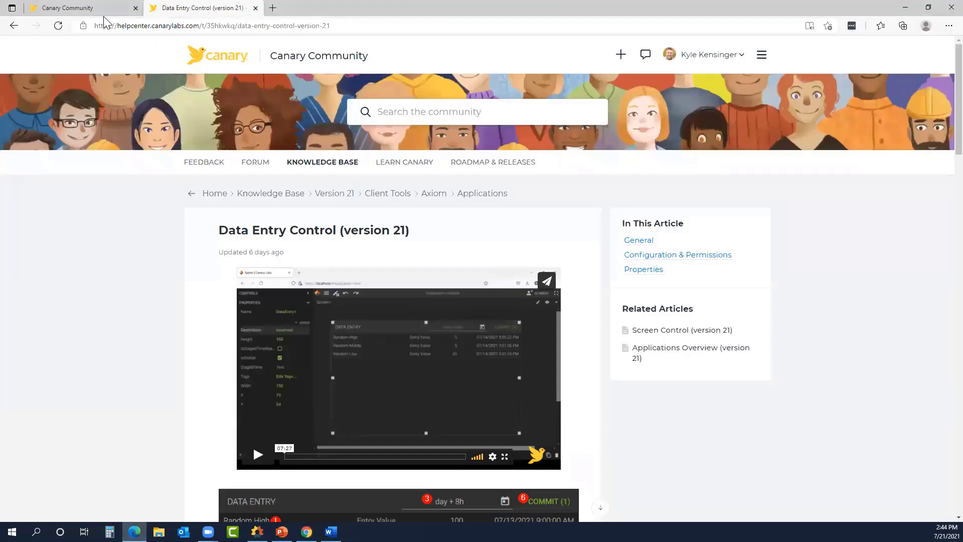
pyautogui.click(104, 7)
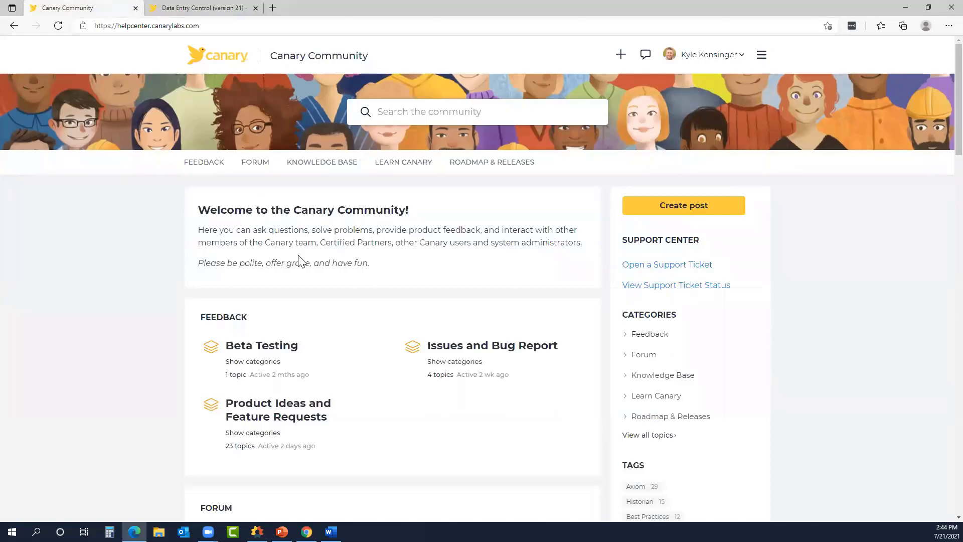
pyautogui.scroll(-2, 301, 261)
pyautogui.scroll(-4, 299, 261)
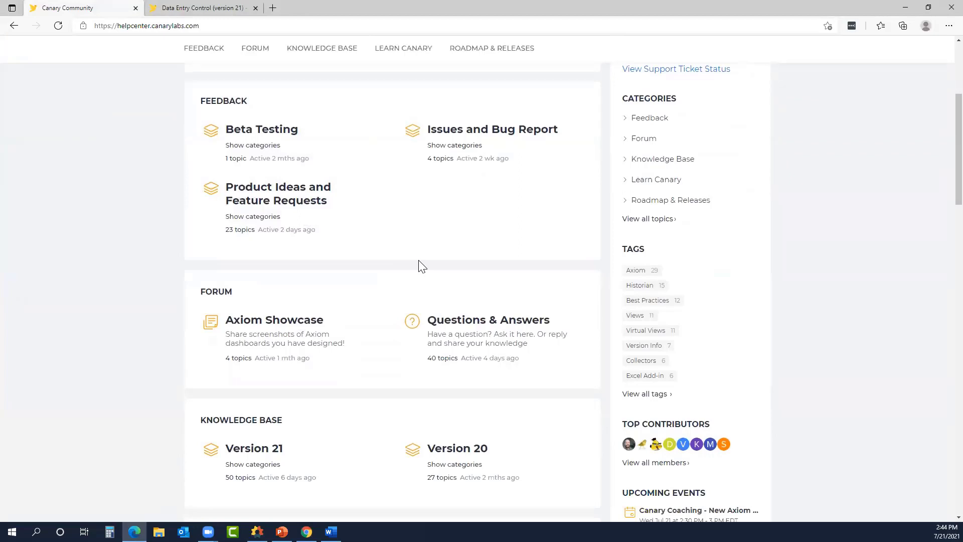
pyautogui.scroll(4, 421, 266)
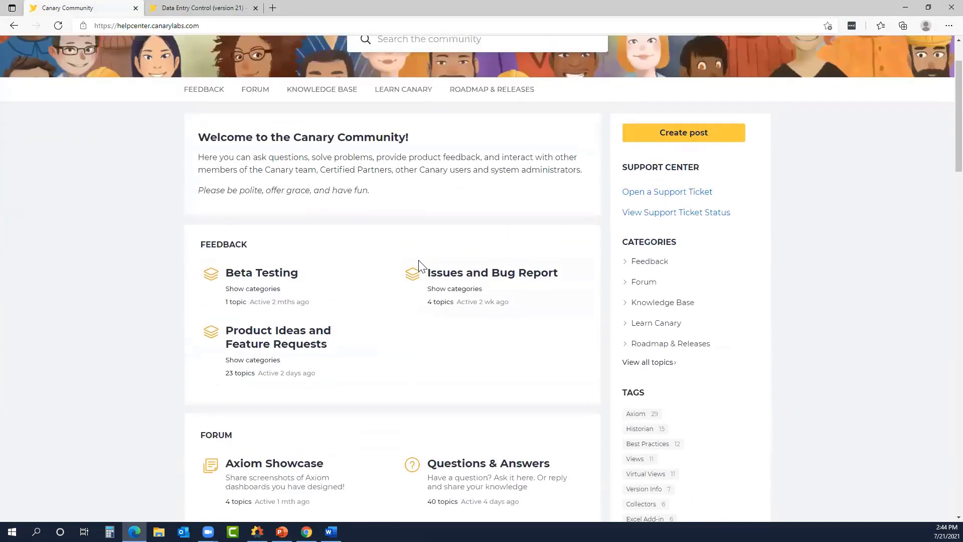
# Bring up the browser showing the Data Entry Control (version 21) help article.
pyautogui.click(307, 531)
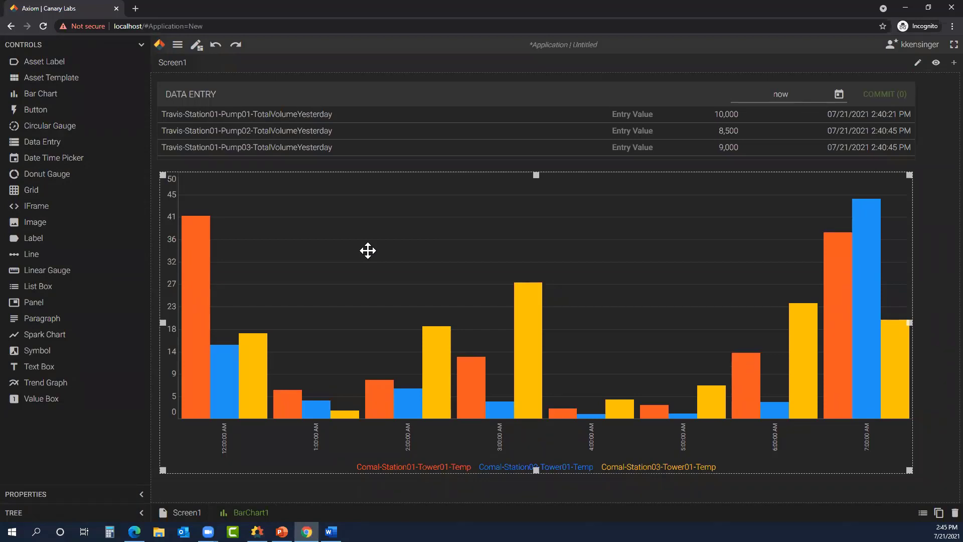
pyautogui.click(134, 530)
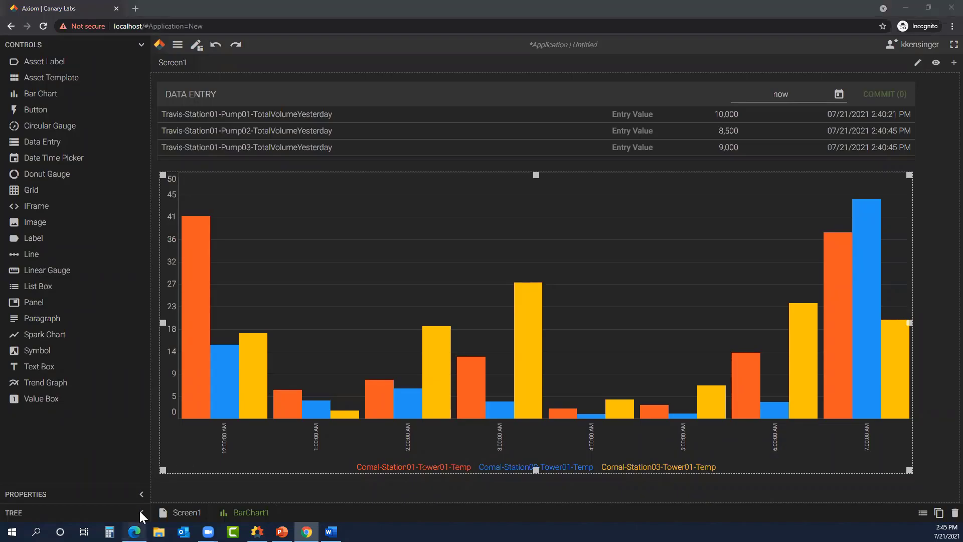
# Read the Data Entry Control article down to its Properties list, then return to the Axiom editor.
pyautogui.click(215, 7)
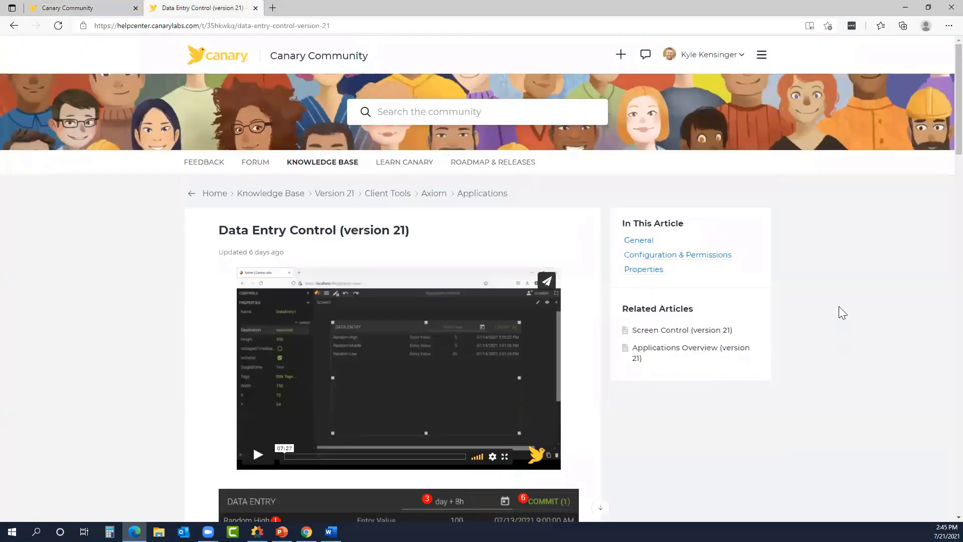
pyautogui.scroll(-4, 839, 306)
pyautogui.scroll(-4, 782, 288)
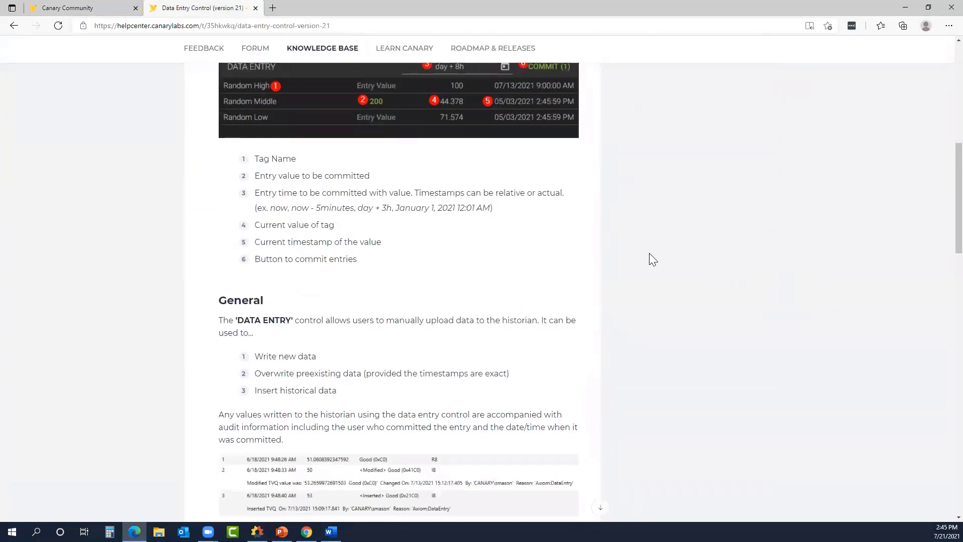
pyautogui.scroll(-1, 581, 249)
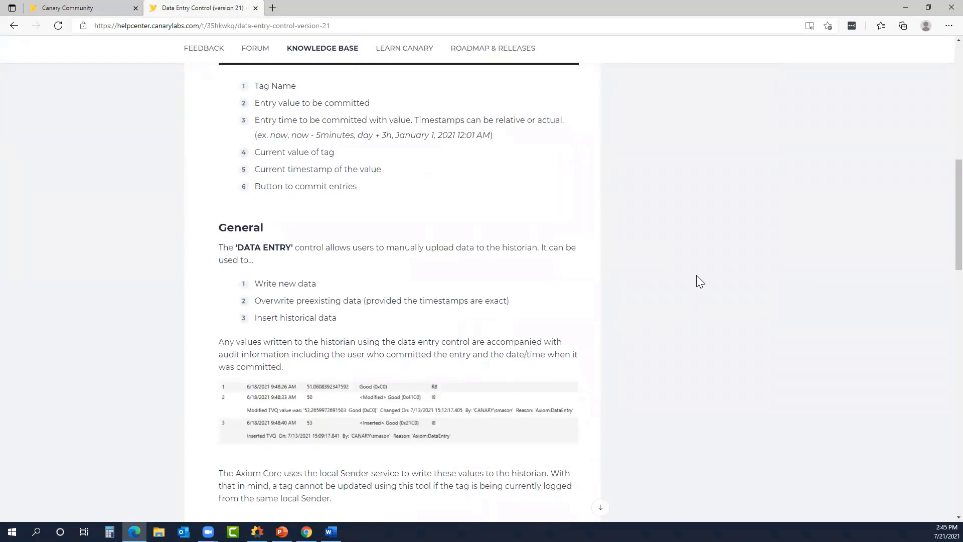
pyautogui.scroll(-5, 695, 240)
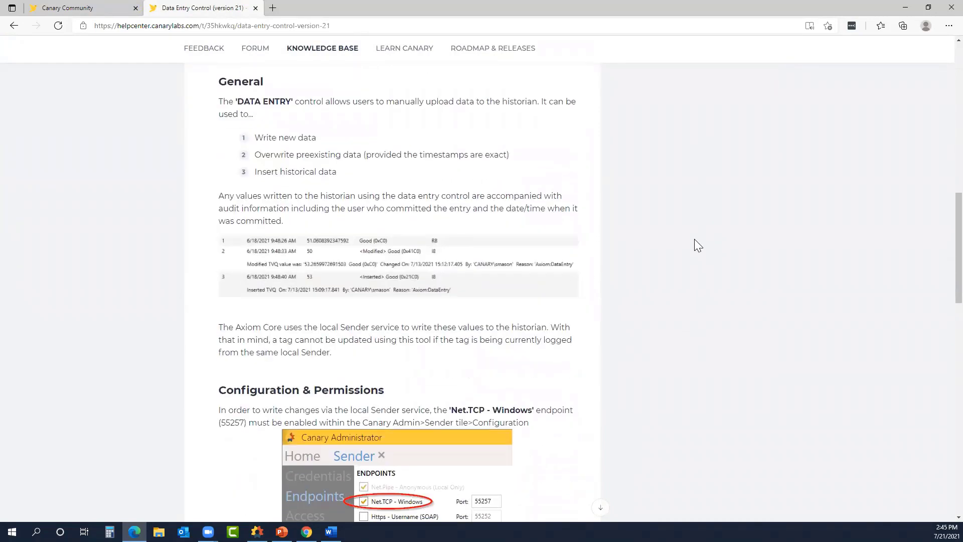
pyautogui.scroll(-5, 693, 240)
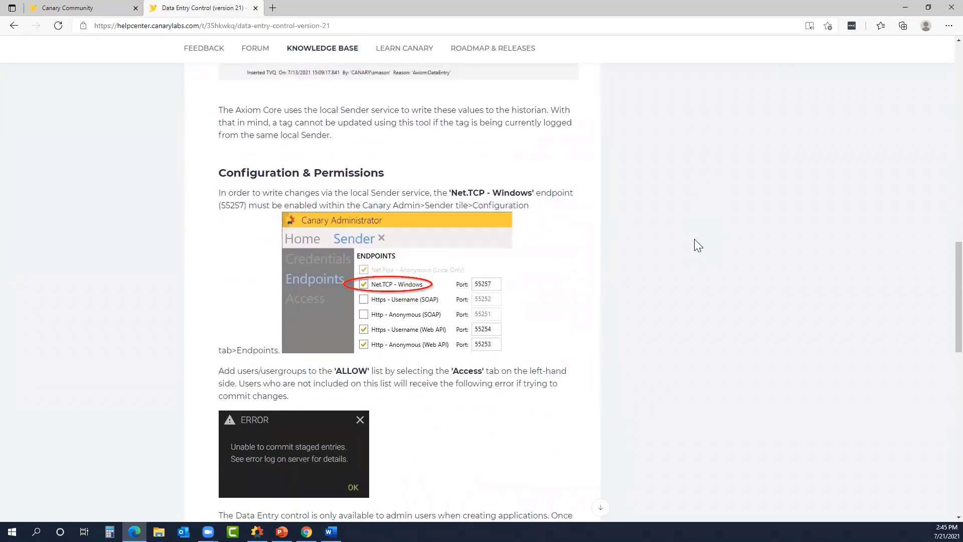
pyautogui.scroll(-4, 693, 239)
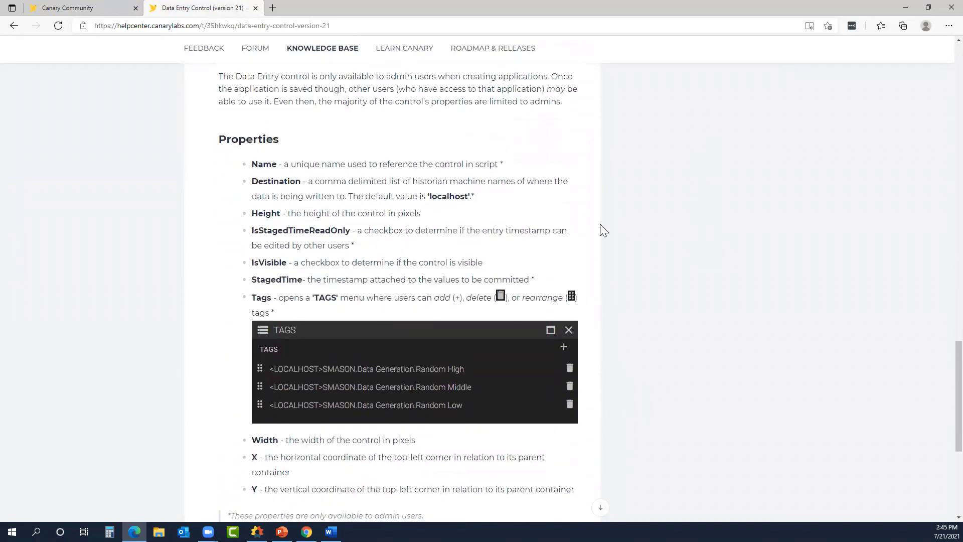
pyautogui.scroll(-1, 468, 178)
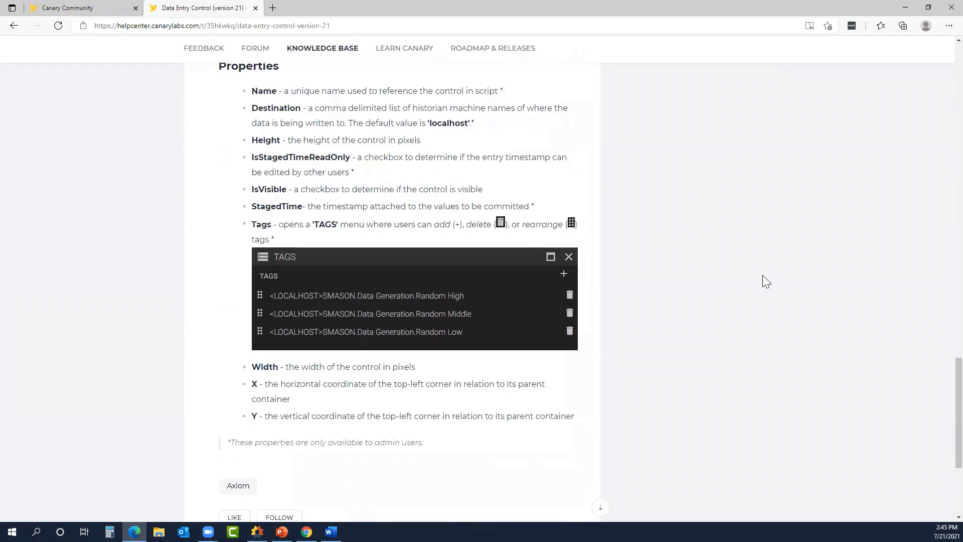
pyautogui.scroll(1, 766, 281)
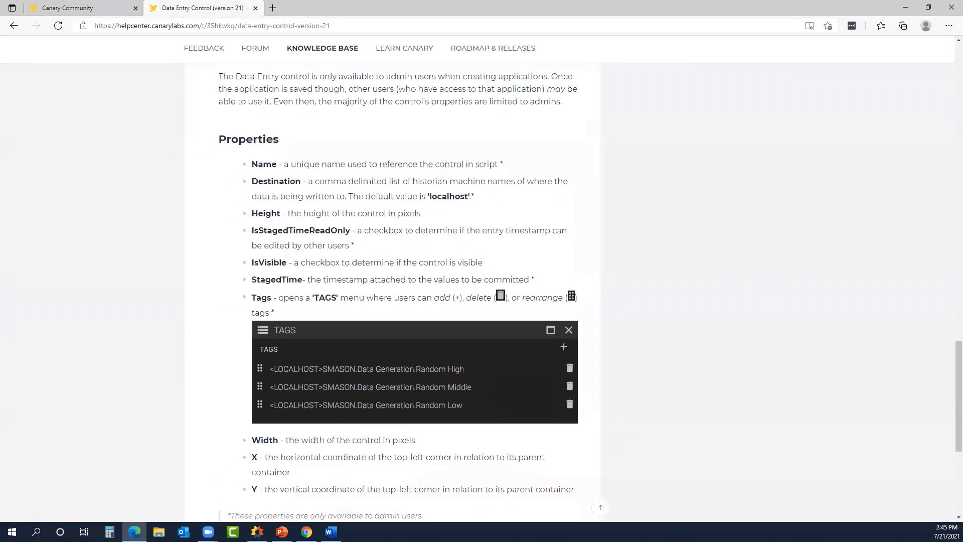
pyautogui.hotkey('alt', 'Tab')
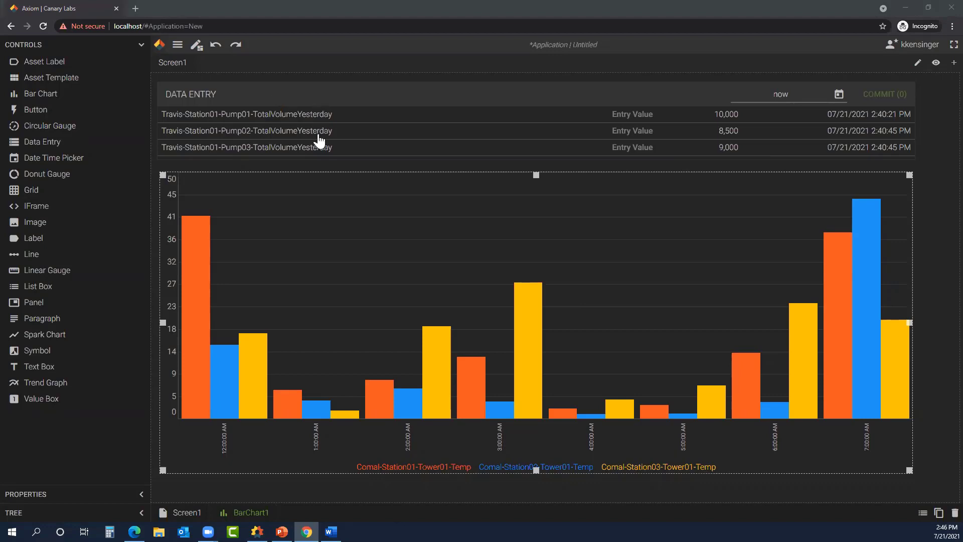
# Reopen BarChart1's properties and check its three Comal tower temperature tags in the Tags dialog.
pyautogui.click(139, 496)
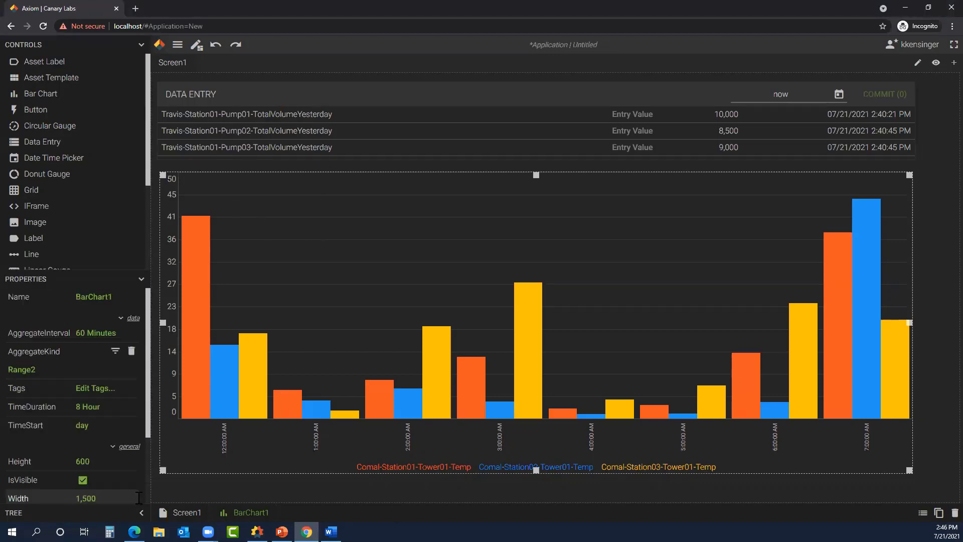
pyautogui.click(111, 389)
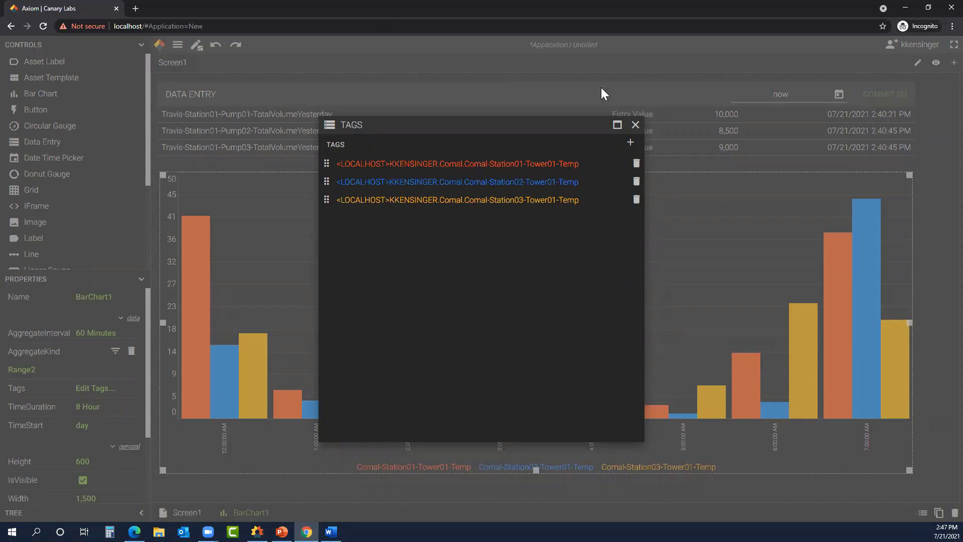
pyautogui.click(635, 124)
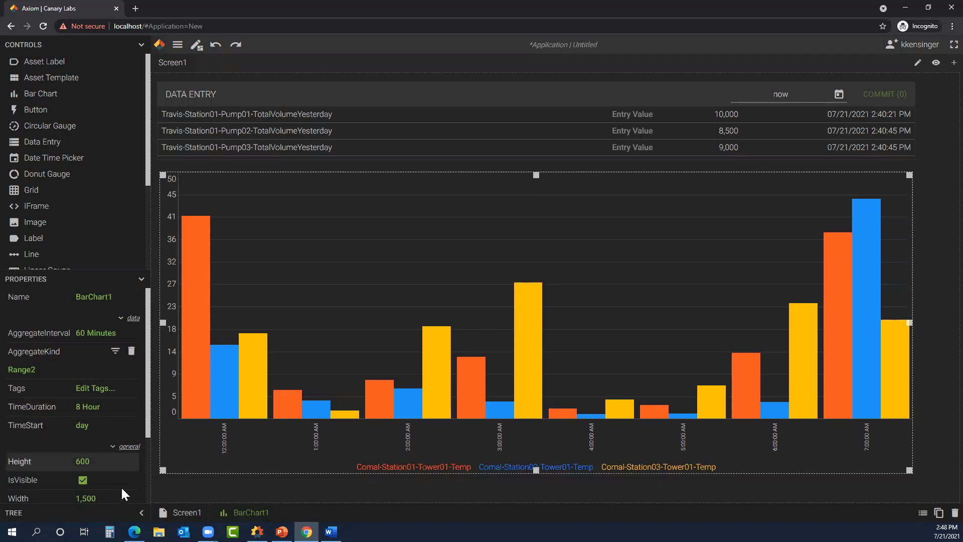
# Bring the Data Entry Control (version 21) help article back on screen.
pyautogui.click(134, 532)
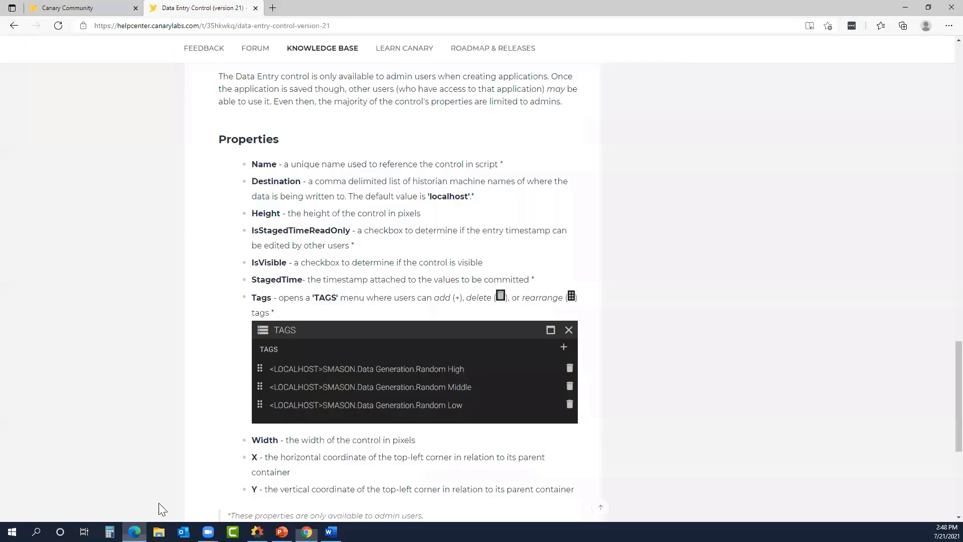
# Visit the Canary Community Forum category page, then go back to the Axiom editor.
pyautogui.click(65, 8)
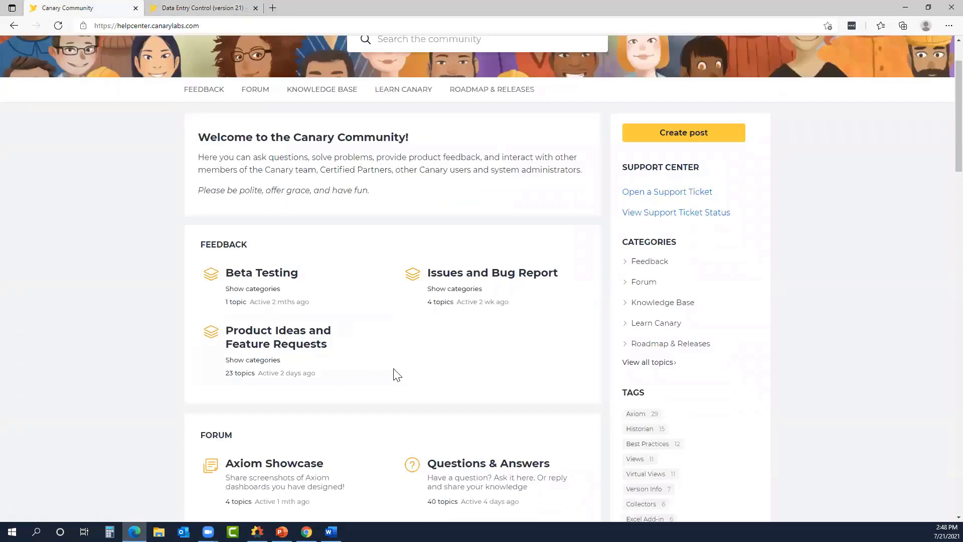
pyautogui.scroll(2, 393, 374)
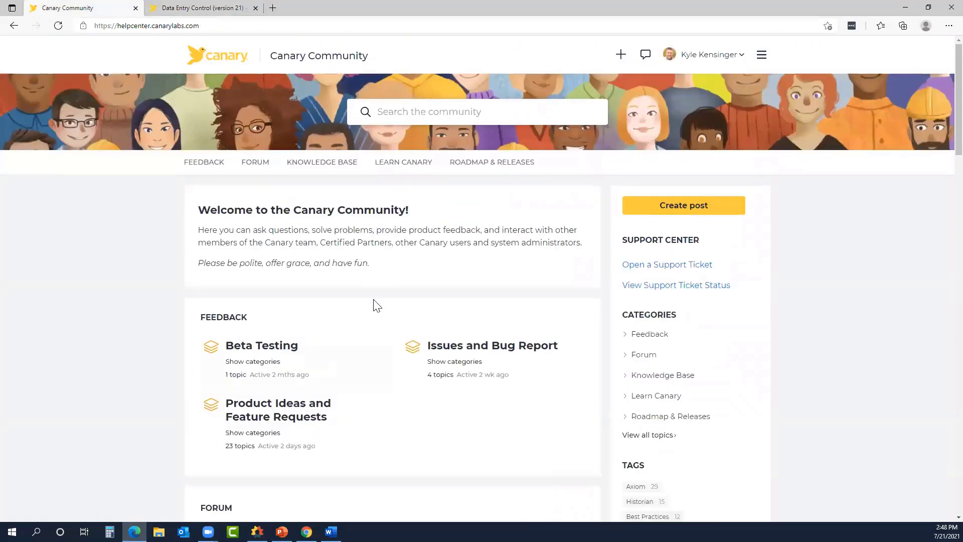
pyautogui.click(245, 162)
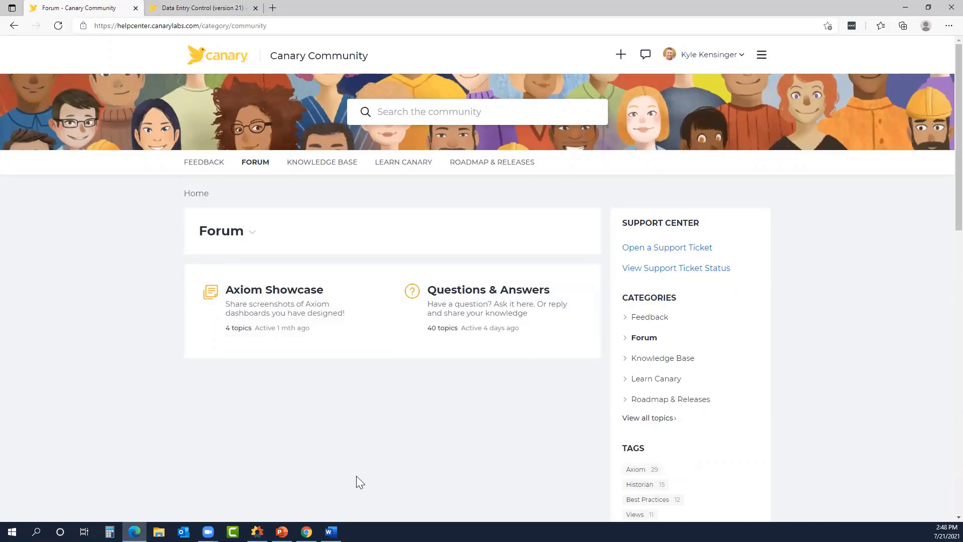
pyautogui.click(307, 531)
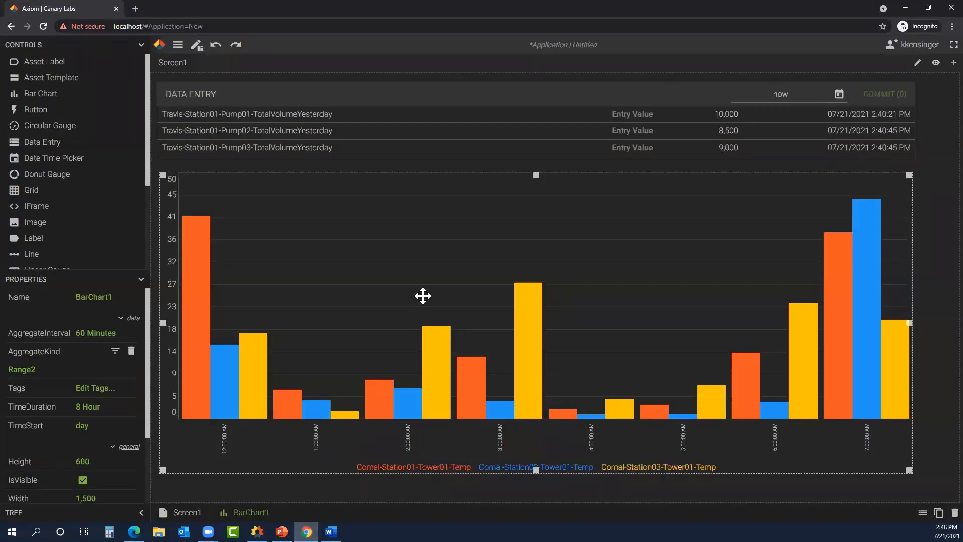